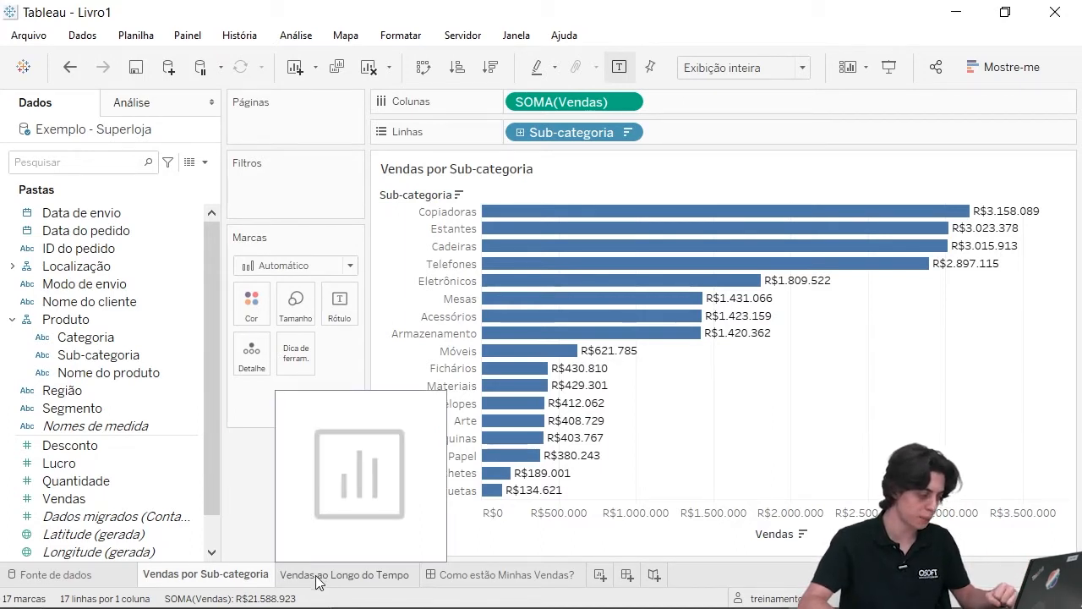
# Step: Build a line chart of Vendas by Data do pedido on the Vendas ao Longo do Tempo sheet
pyautogui.click(320, 578)
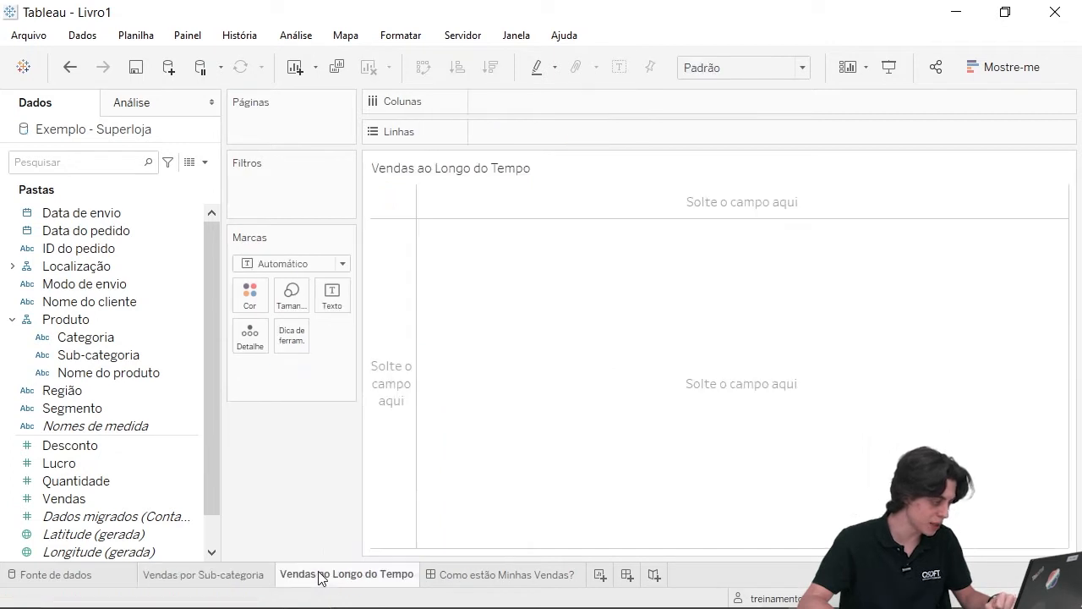
pyautogui.doubleClick(124, 498)
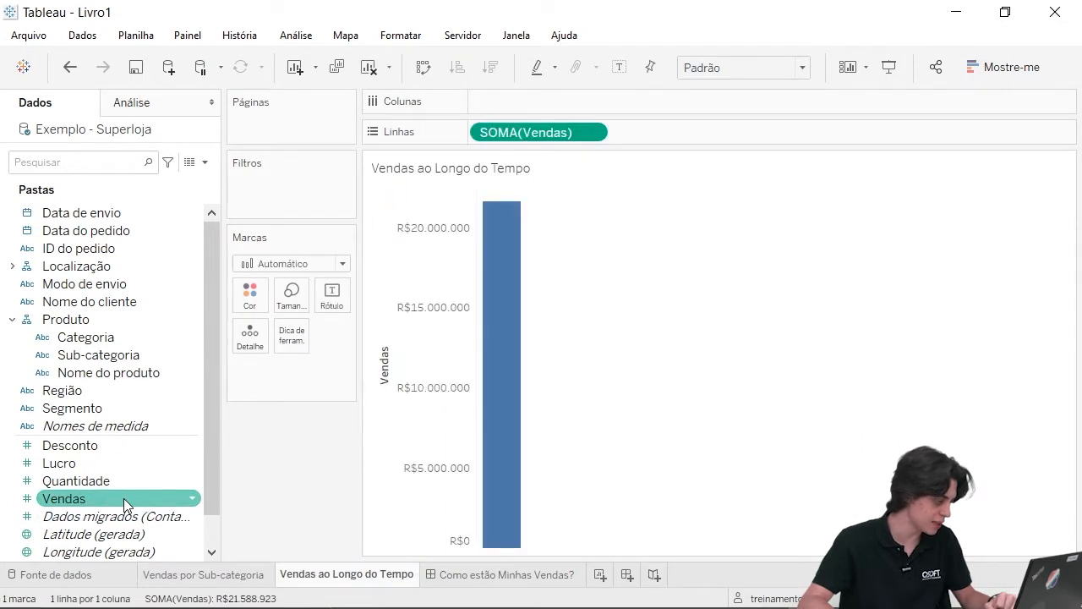
pyautogui.click(125, 229)
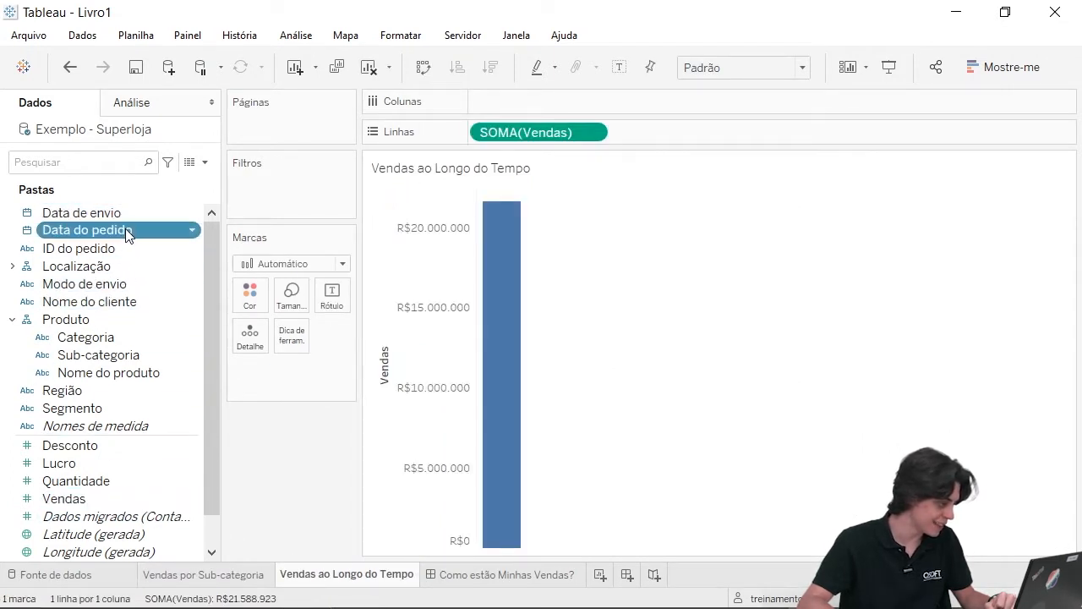
pyautogui.doubleClick(125, 229)
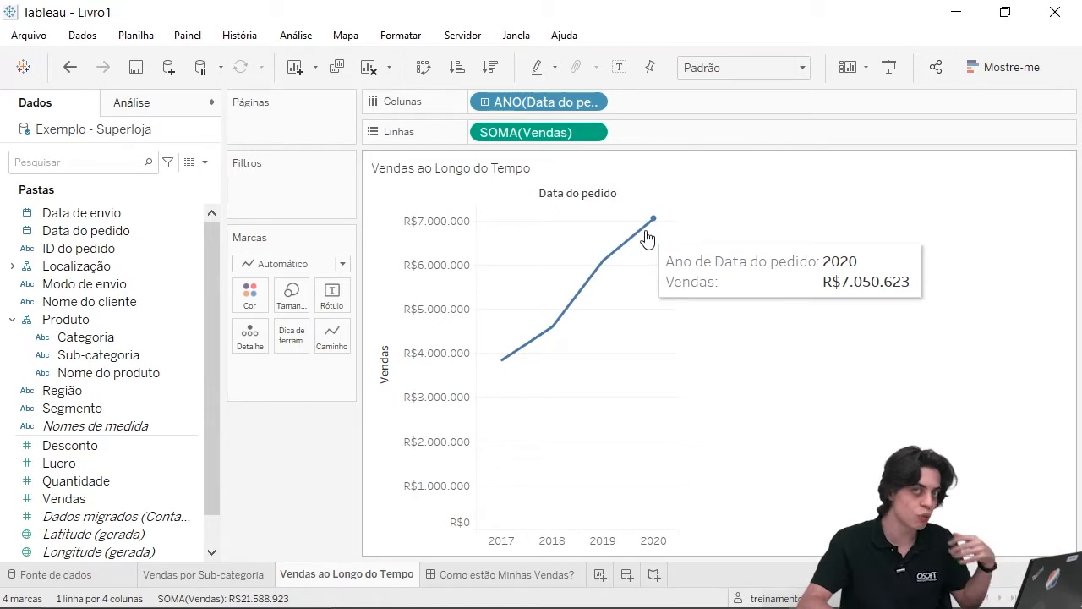
# Step: Change Data do pedido to continuous months and set the chart's fit to Exibição inteira
pyautogui.rightClick(531, 104)
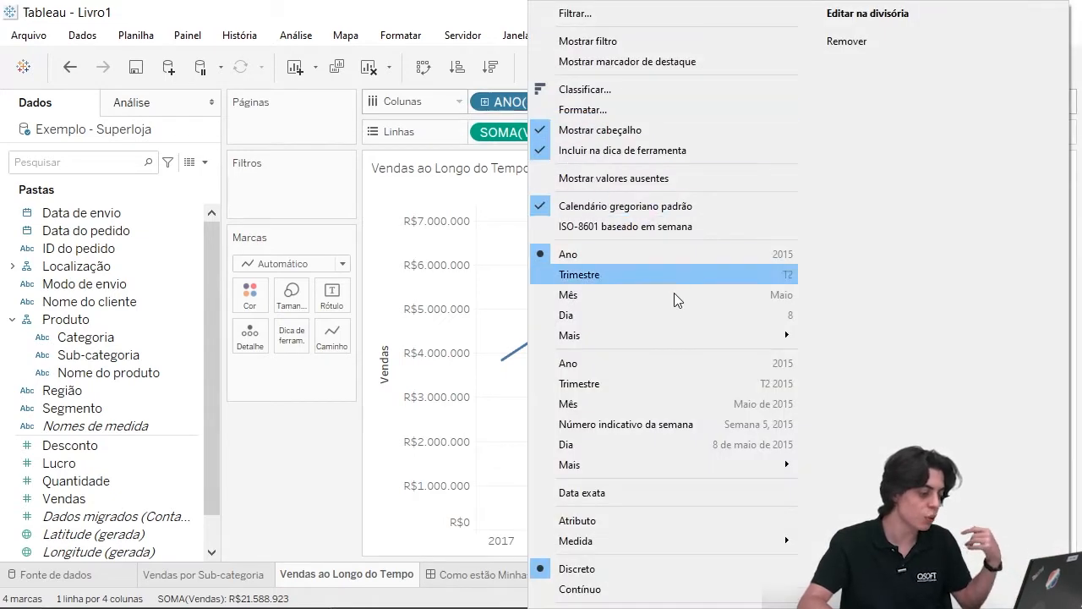
pyautogui.click(685, 404)
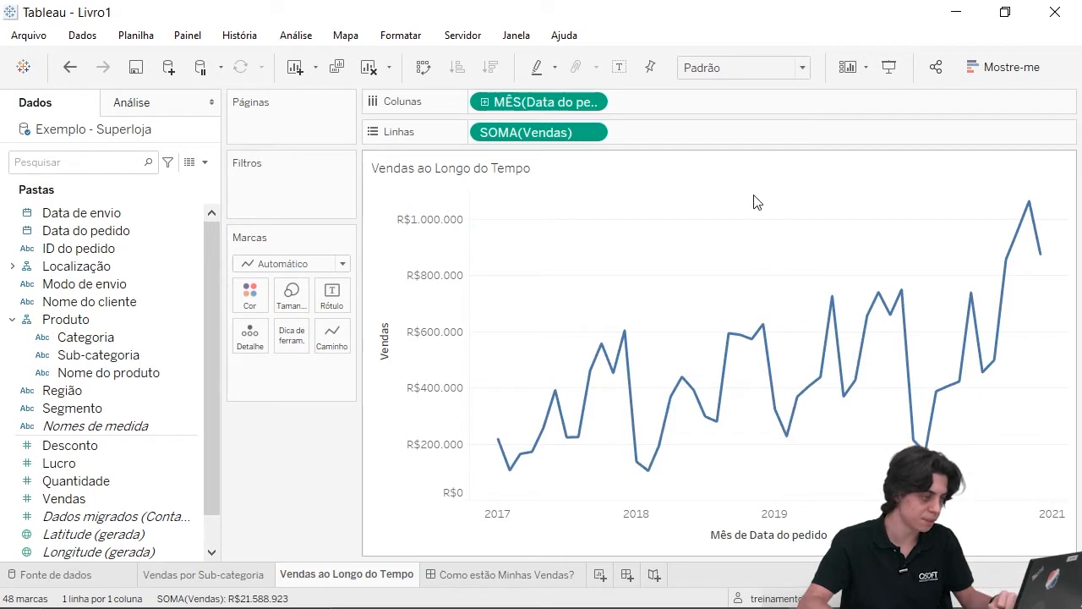
pyautogui.click(789, 67)
pyautogui.click(764, 146)
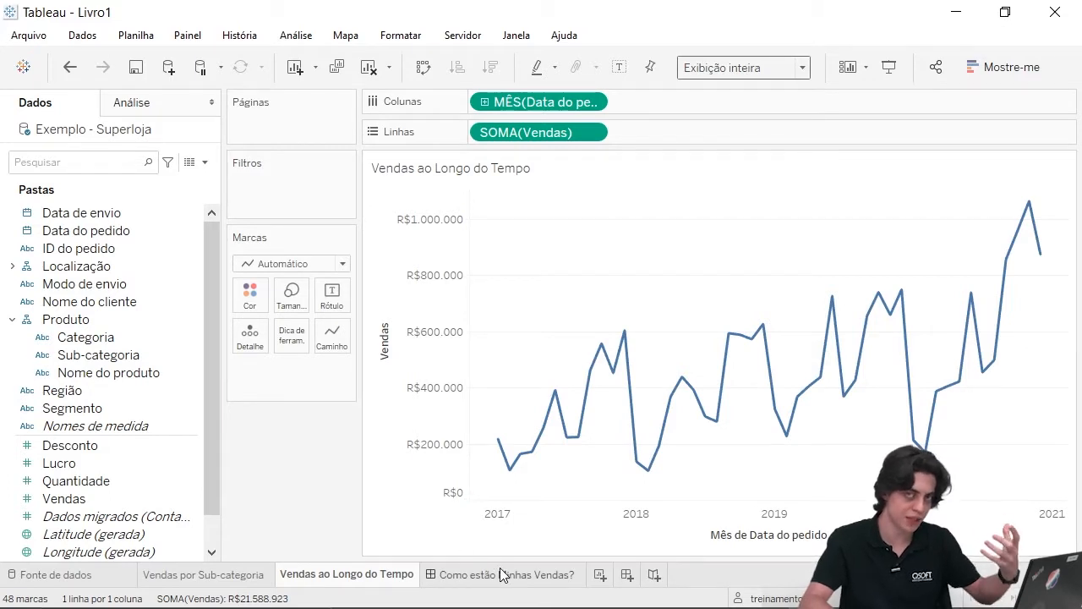
# Step: On the Como estão Minhas Vendas? dashboard, add a vertical container beside the map, holding Vendas por Sub-categoria above Vendas ao Longo do Tempo
pyautogui.moveTo(502, 575)
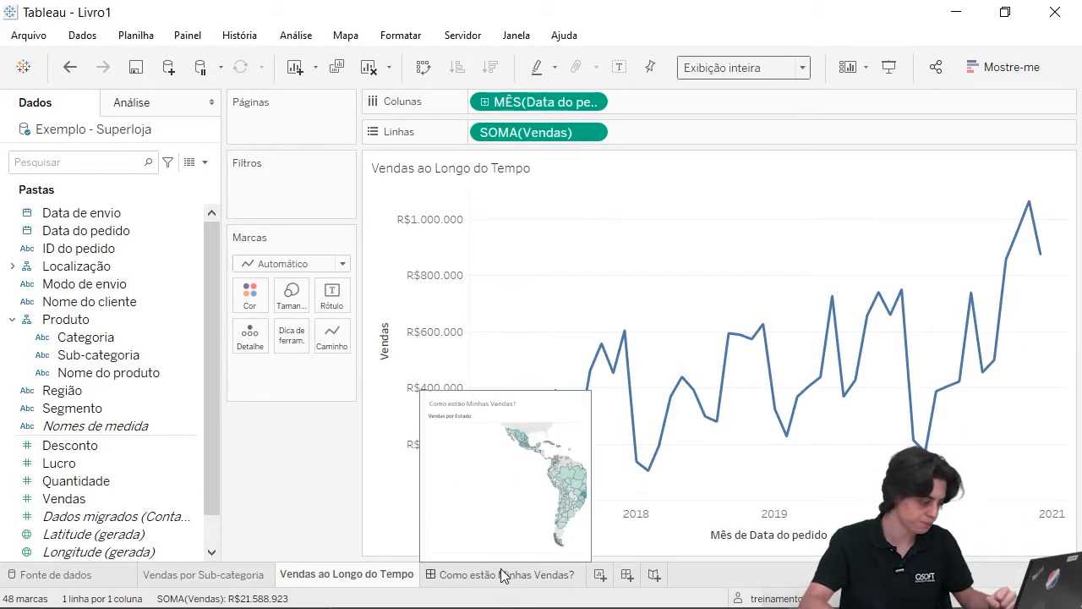
pyautogui.click(504, 576)
pyautogui.moveTo(496, 568)
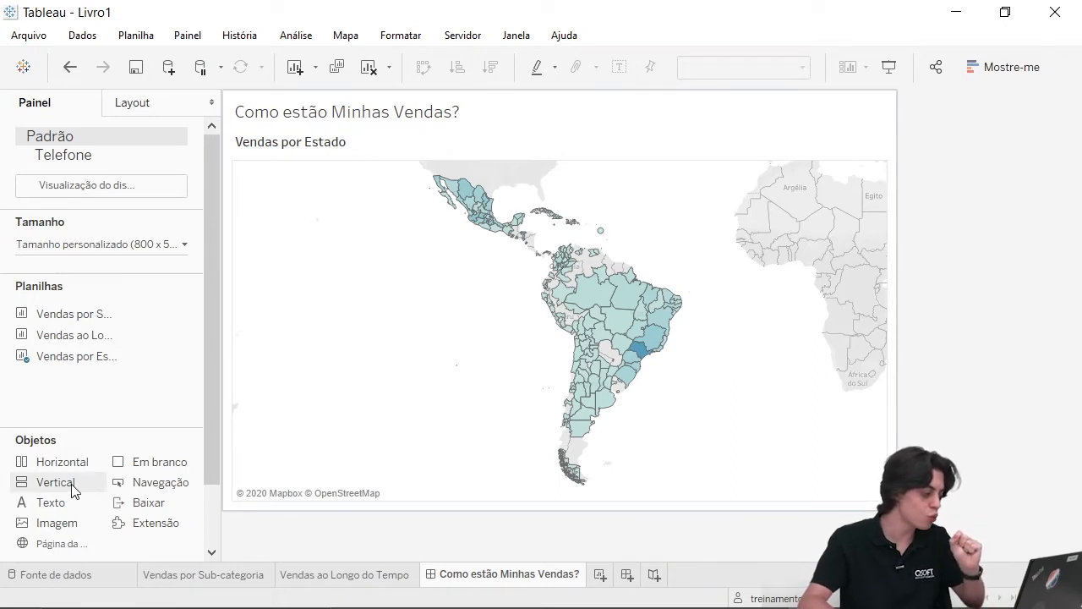
pyautogui.moveTo(69, 476); pyautogui.dragTo(785, 321)
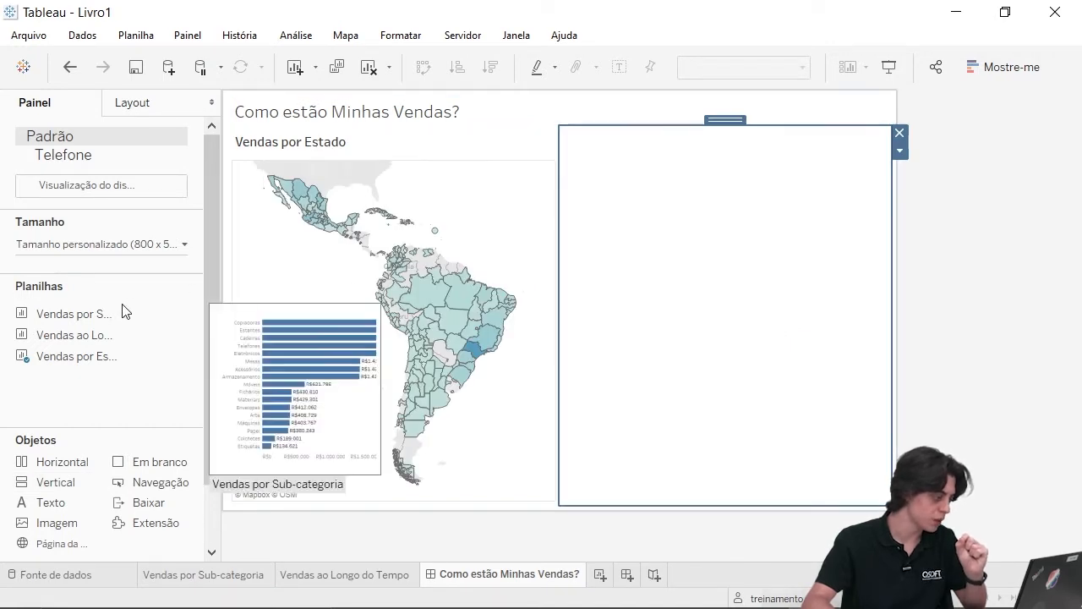
pyautogui.moveTo(95, 317); pyautogui.dragTo(689, 221)
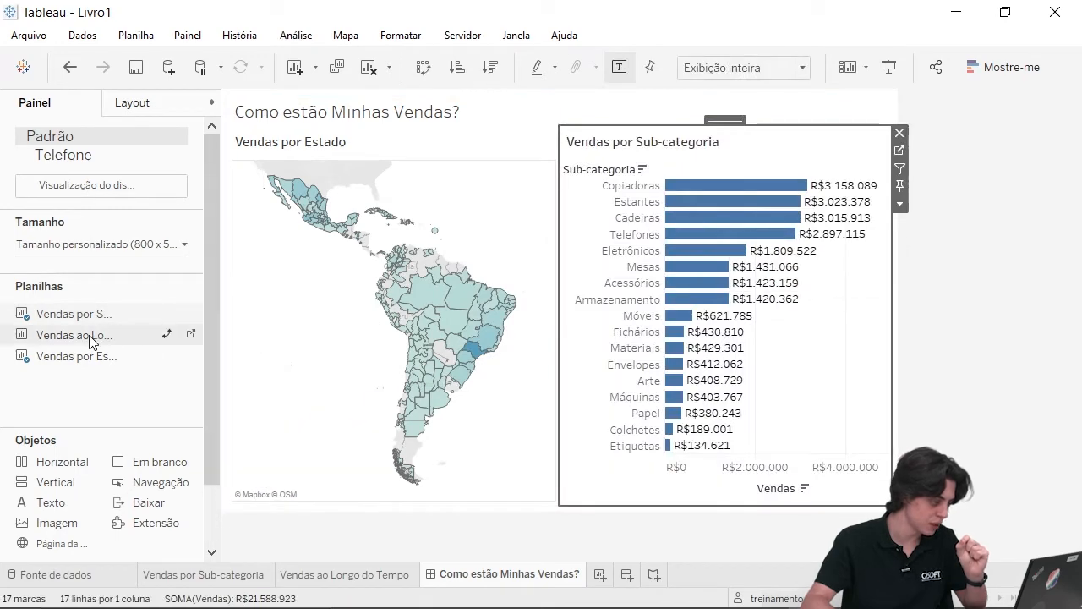
pyautogui.moveTo(95, 336); pyautogui.dragTo(698, 439)
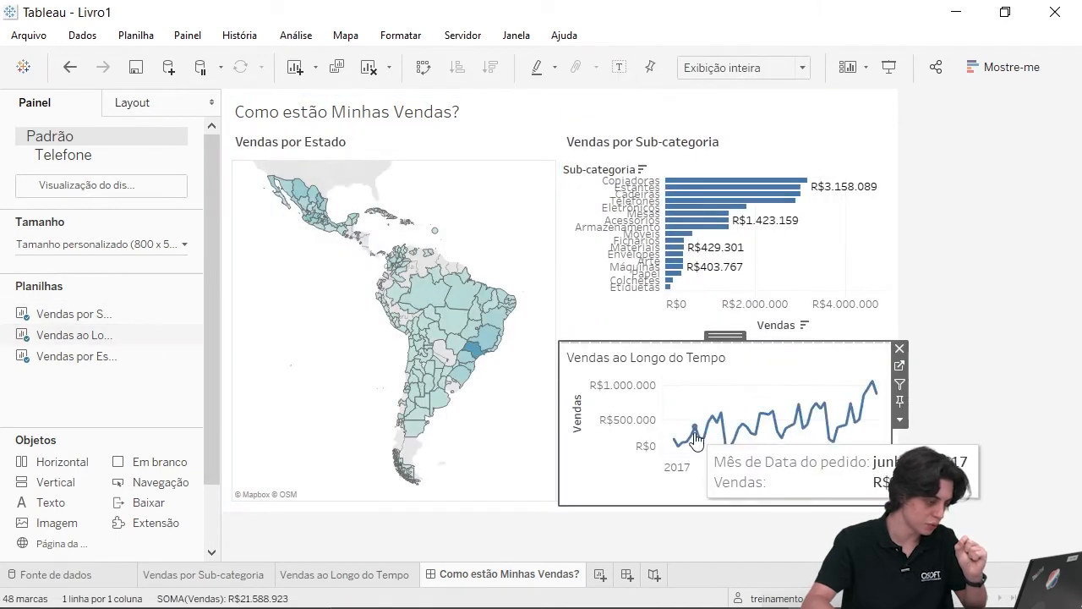
# Step: Hide the title of the Vendas ao Longo do Tempo chart on the dashboard
pyautogui.click(712, 366)
pyautogui.rightClick(712, 366)
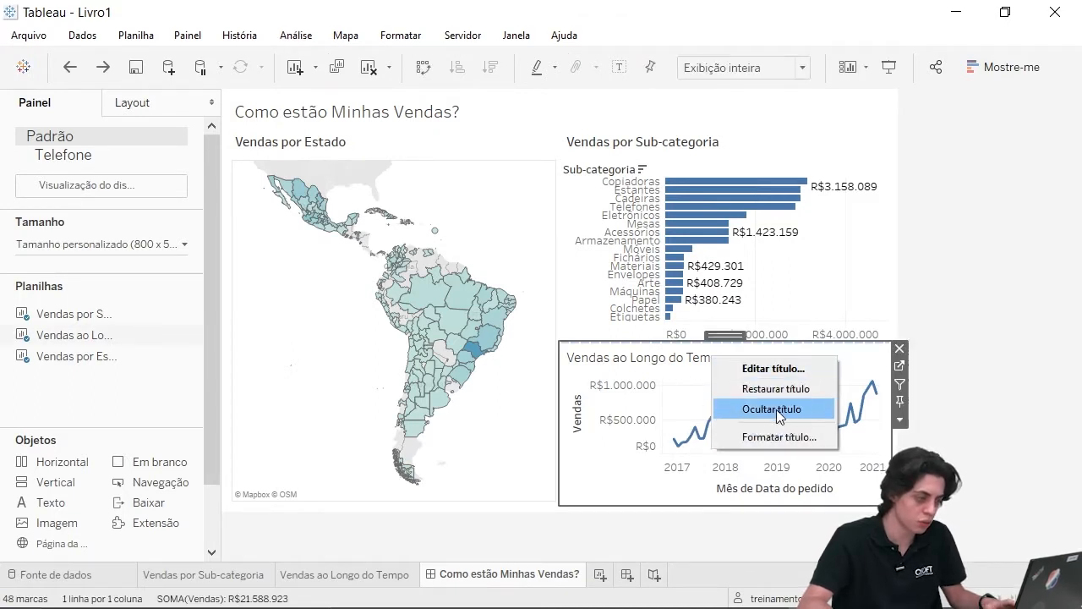
pyautogui.click(773, 412)
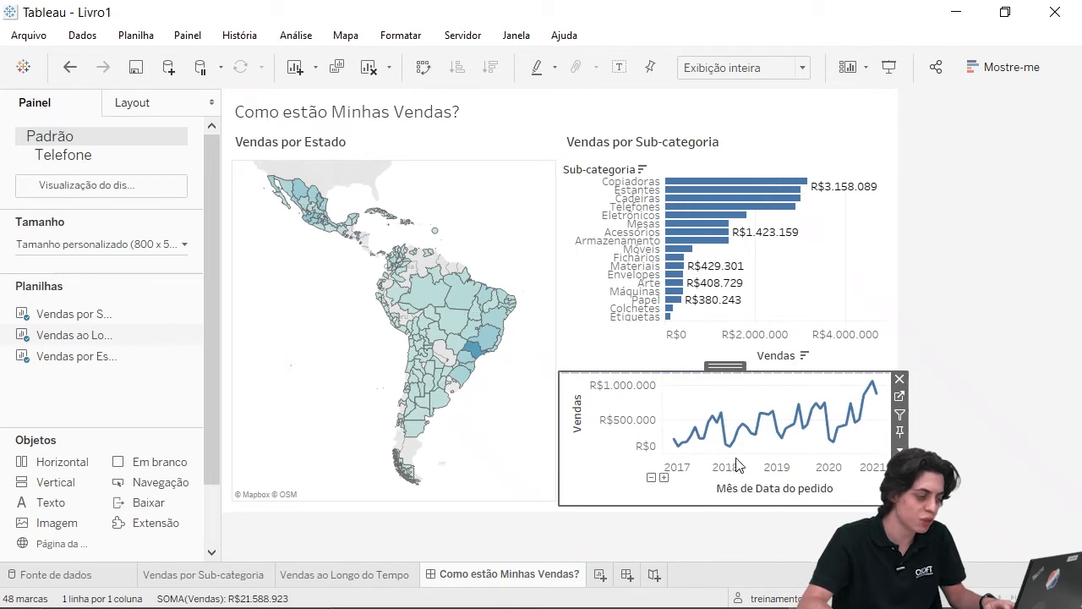
# Step: Hide the Vendas axis header of the Vendas por Sub-categoria chart on the dashboard
pyautogui.moveTo(771, 442)
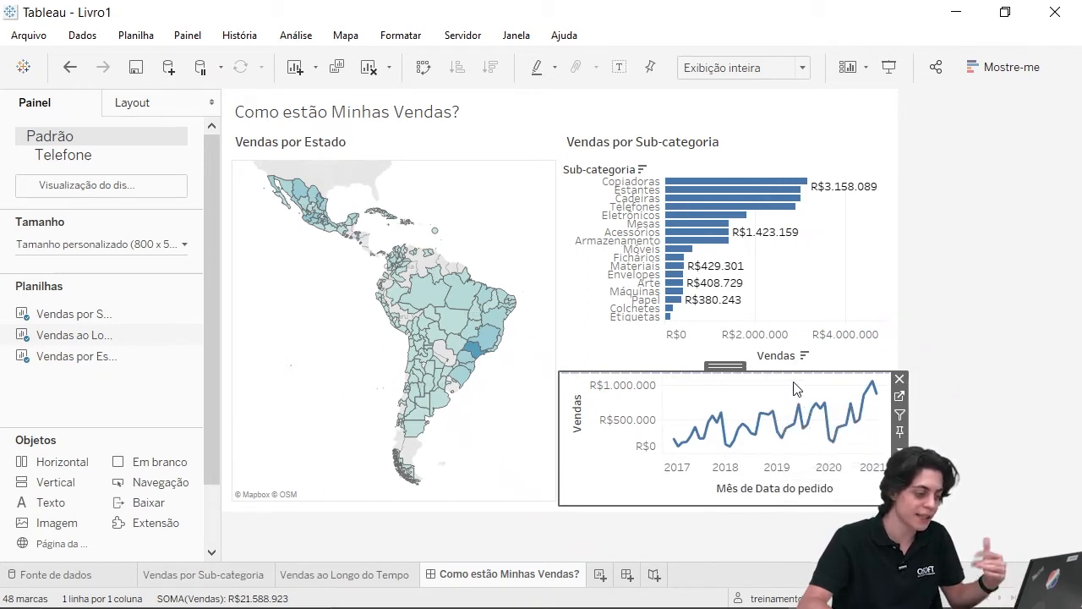
pyautogui.click(707, 346)
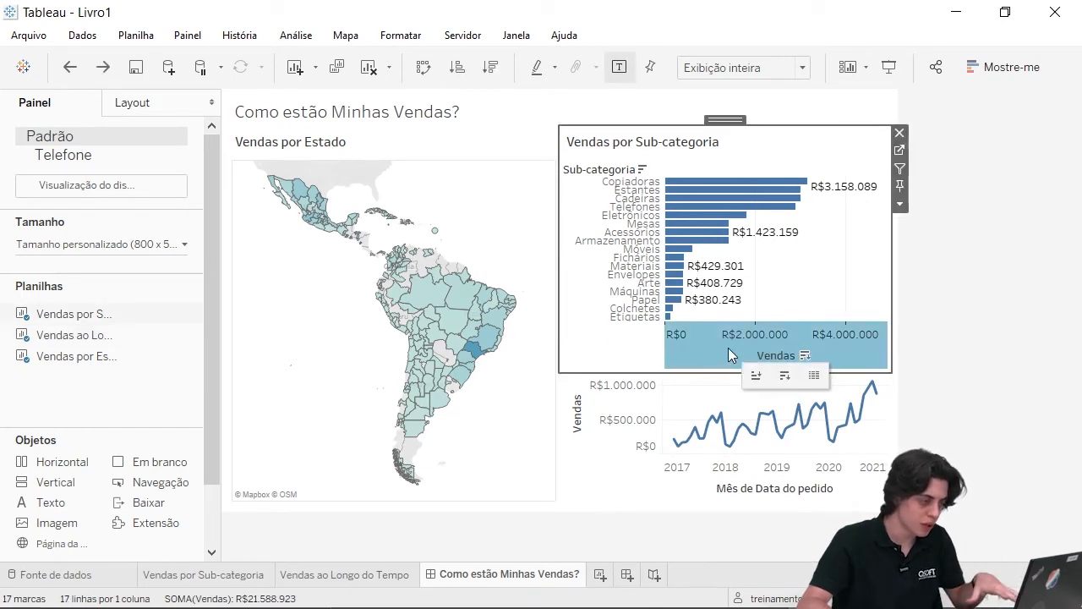
pyautogui.rightClick(728, 348)
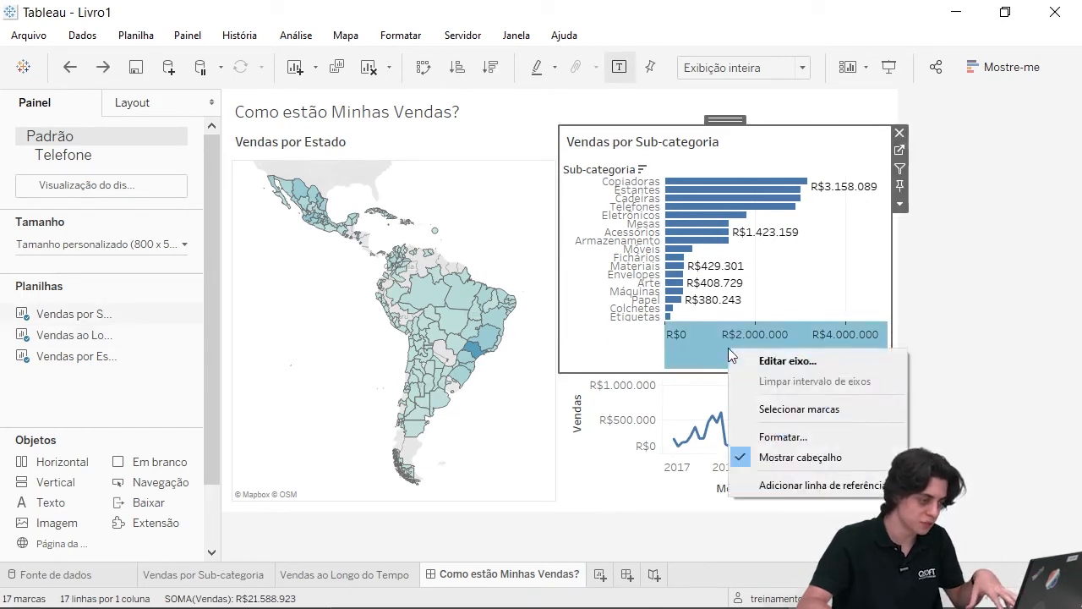
pyautogui.click(832, 467)
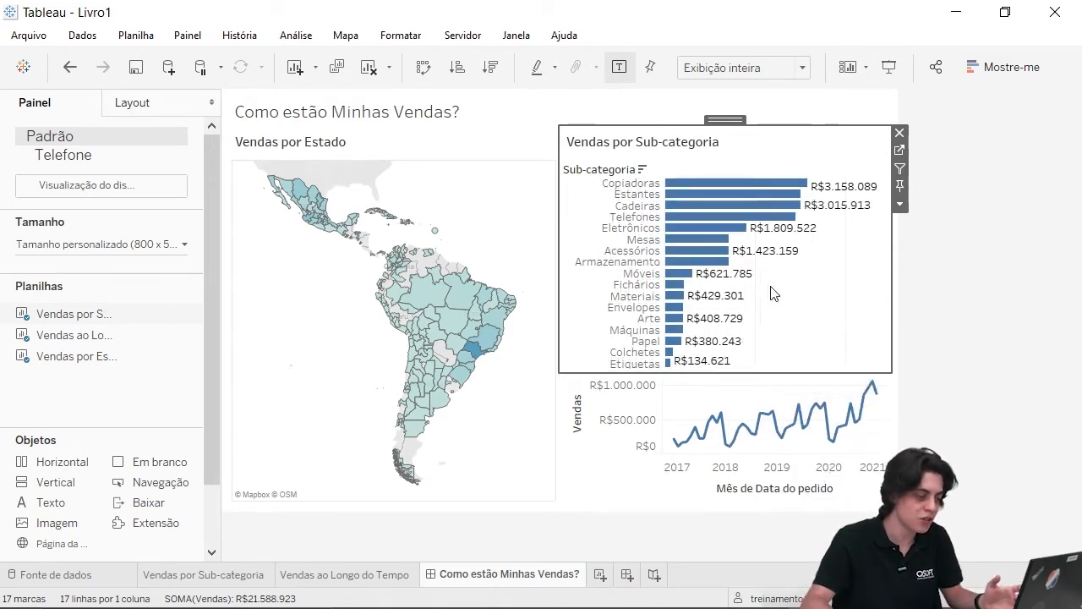
# Step: Use Vendas por Sub-categoria as a dashboard filter, test it on Copiadoras, Estantes, Cadeiras and Arte with Envelopes, and clear the selection
pyautogui.click(903, 170)
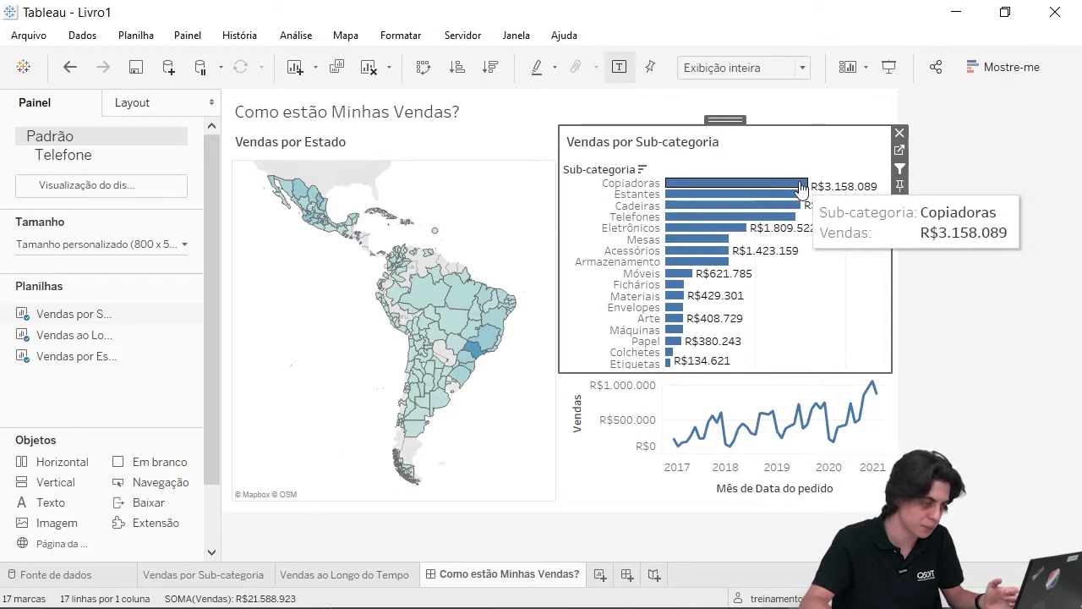
pyautogui.click(801, 184)
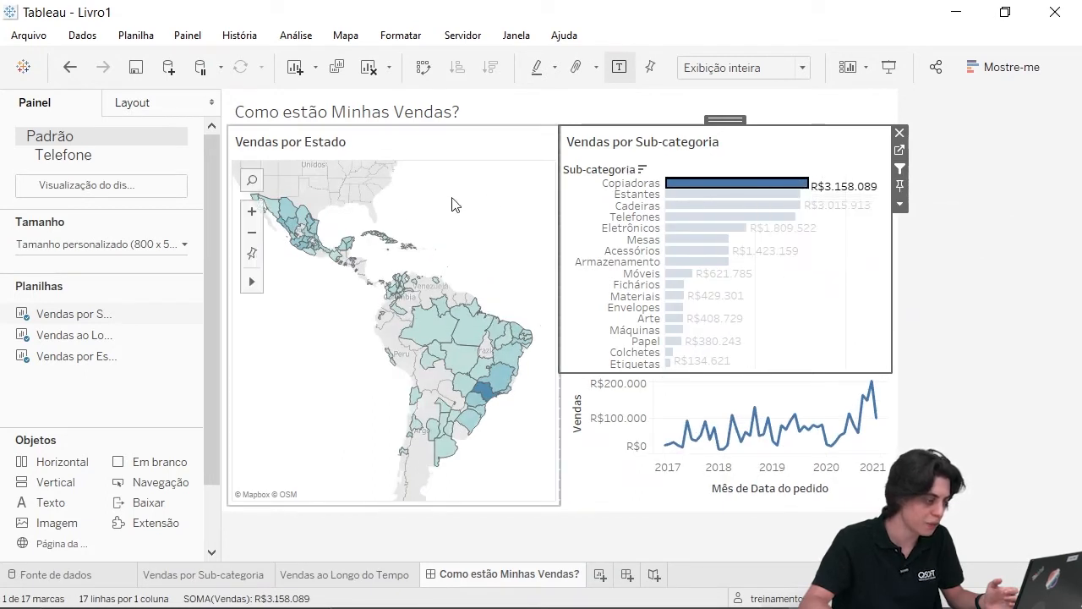
pyautogui.click(718, 194)
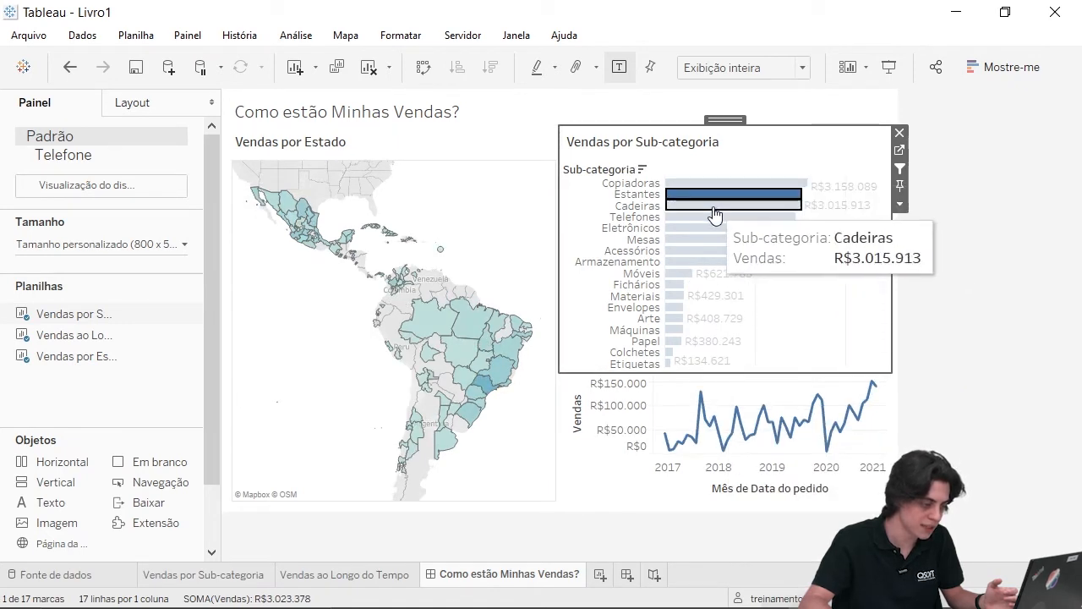
pyautogui.click(714, 206)
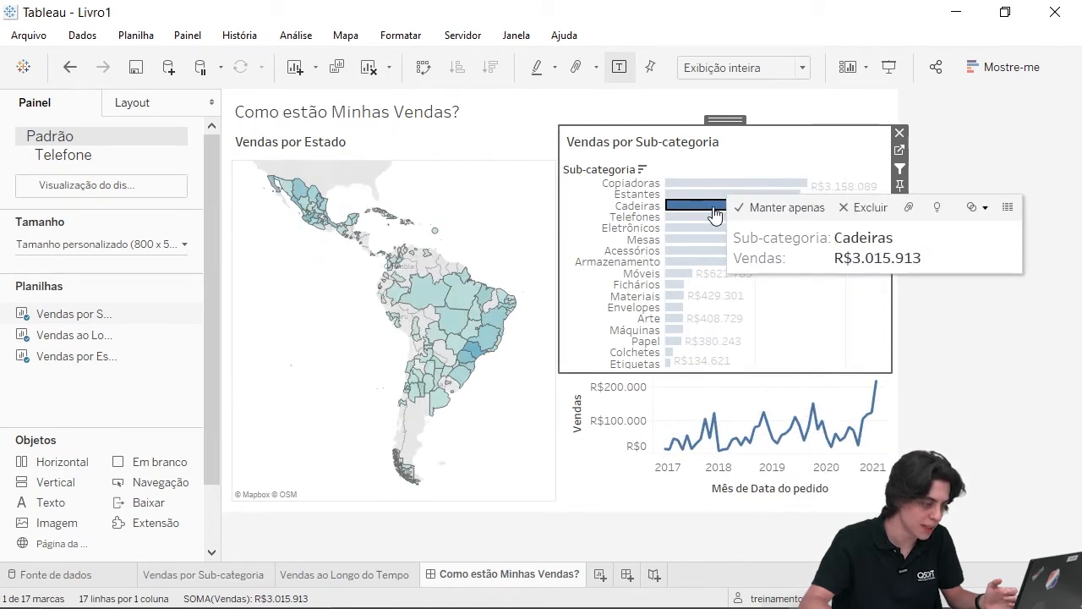
pyautogui.click(675, 320)
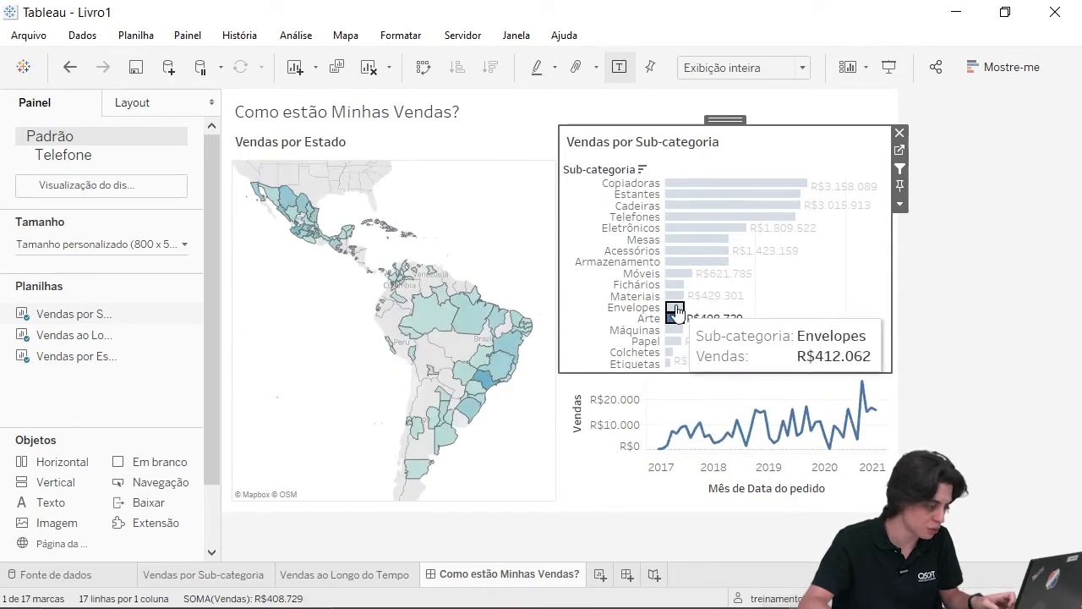
pyautogui.keyDown('ctrl'); pyautogui.click(676, 309); pyautogui.keyUp('ctrl')
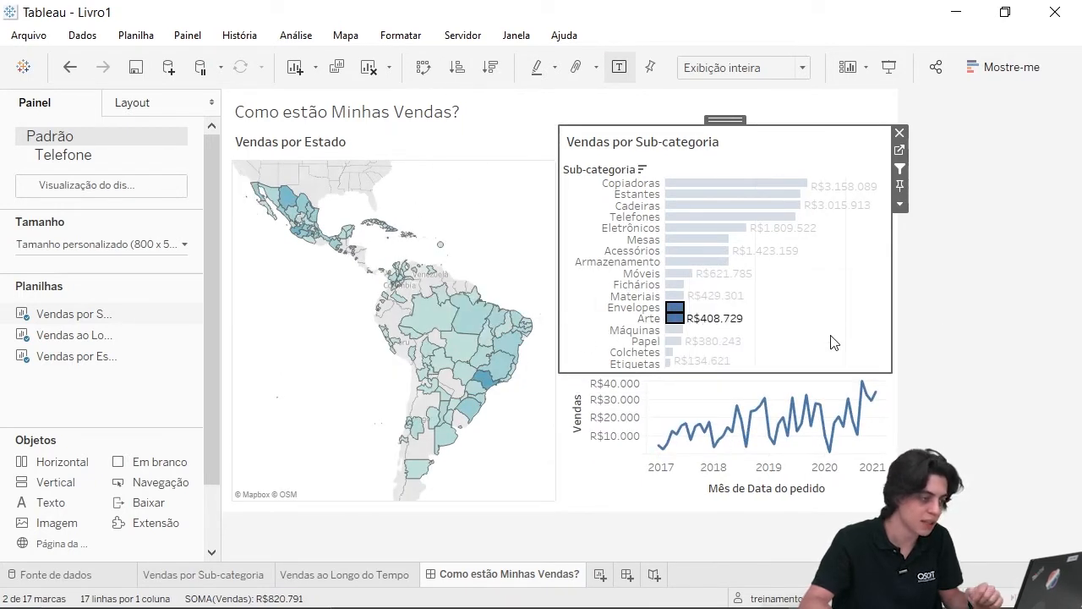
pyautogui.click(850, 312)
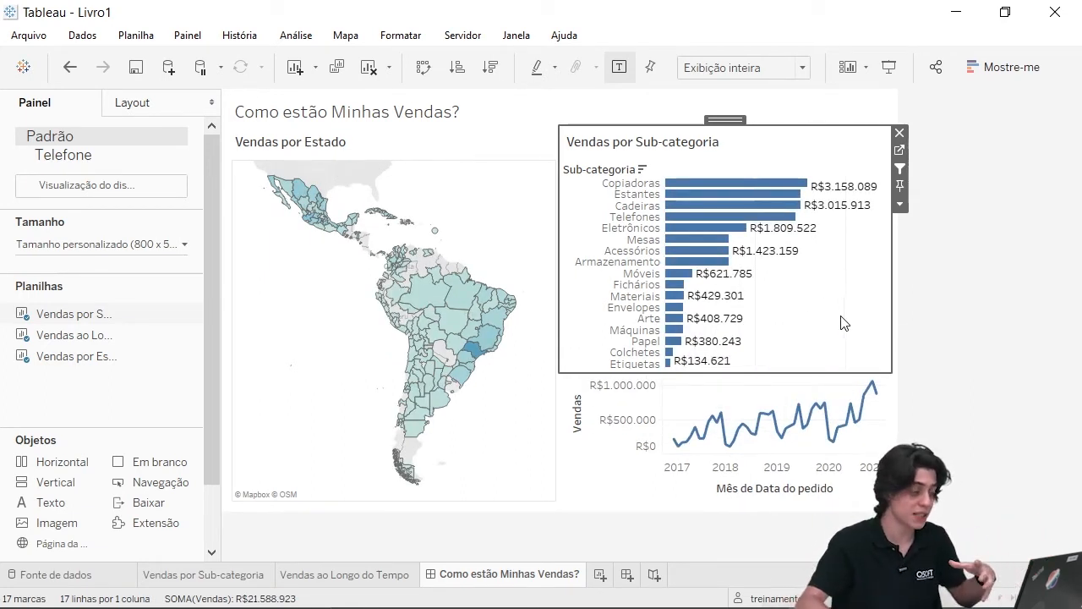
# Step: Edit the generated filter action to target only Vendas ao Longo do Tempo and exclude all values when cleared, and test it with Copiadoras
pyautogui.click(188, 35)
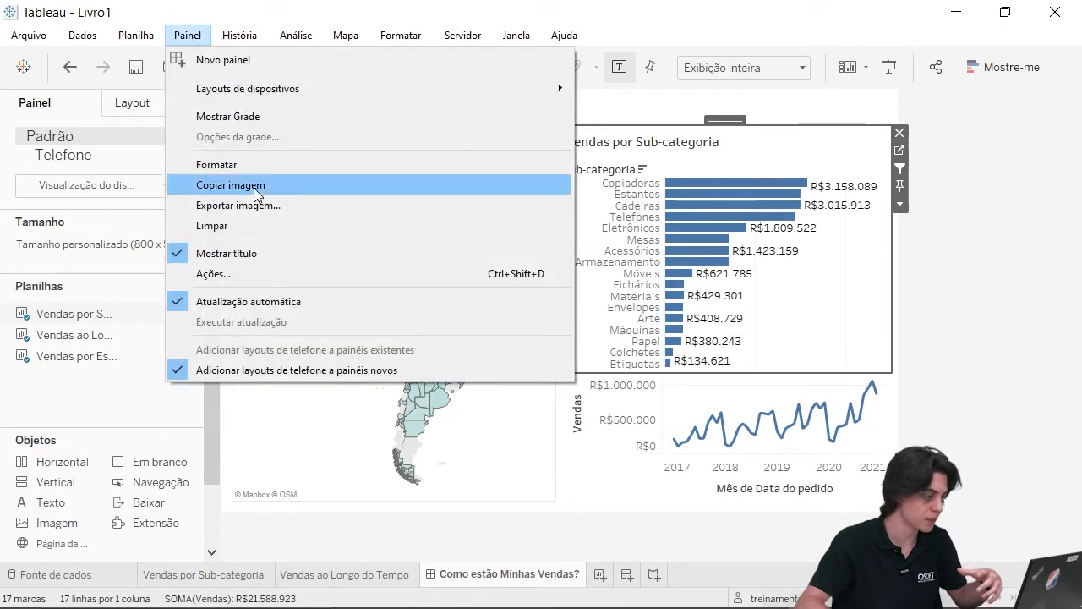
pyautogui.click(265, 271)
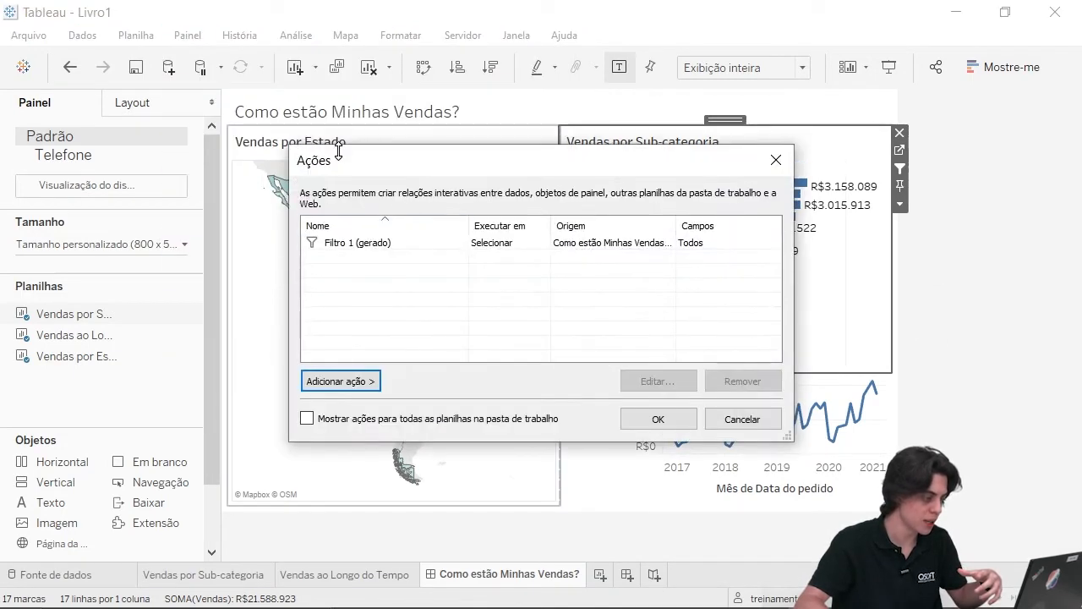
pyautogui.click(358, 243)
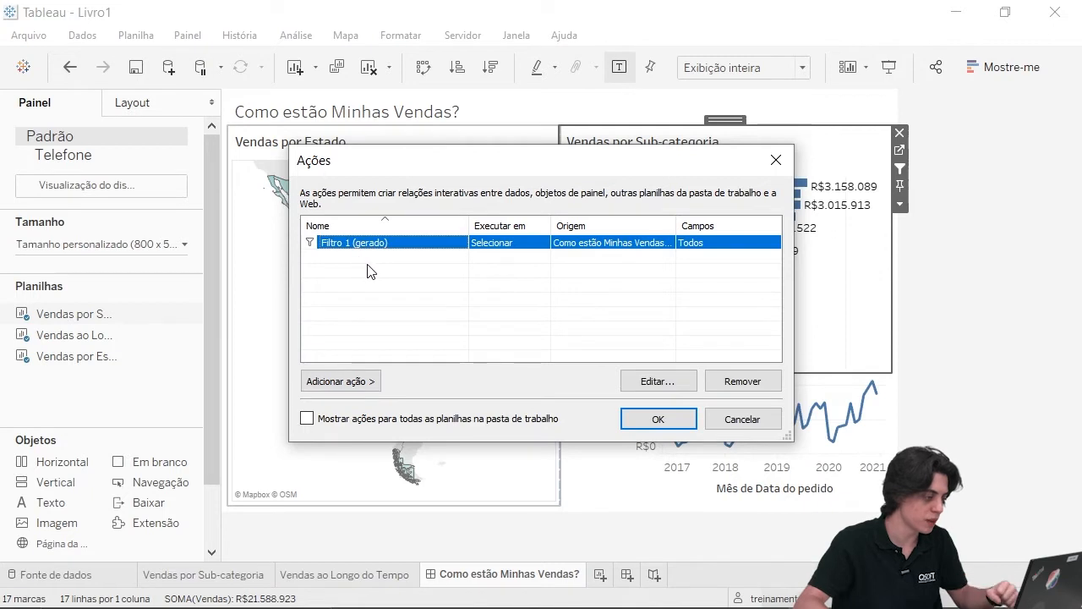
pyautogui.moveTo(626, 165); pyautogui.dragTo(477, 164)
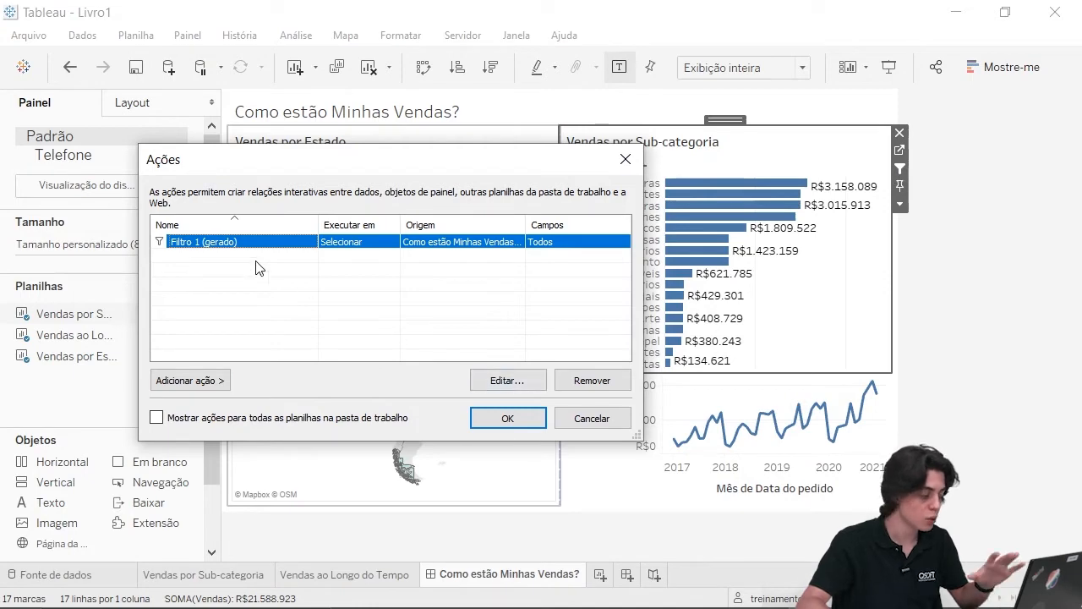
pyautogui.click(507, 380)
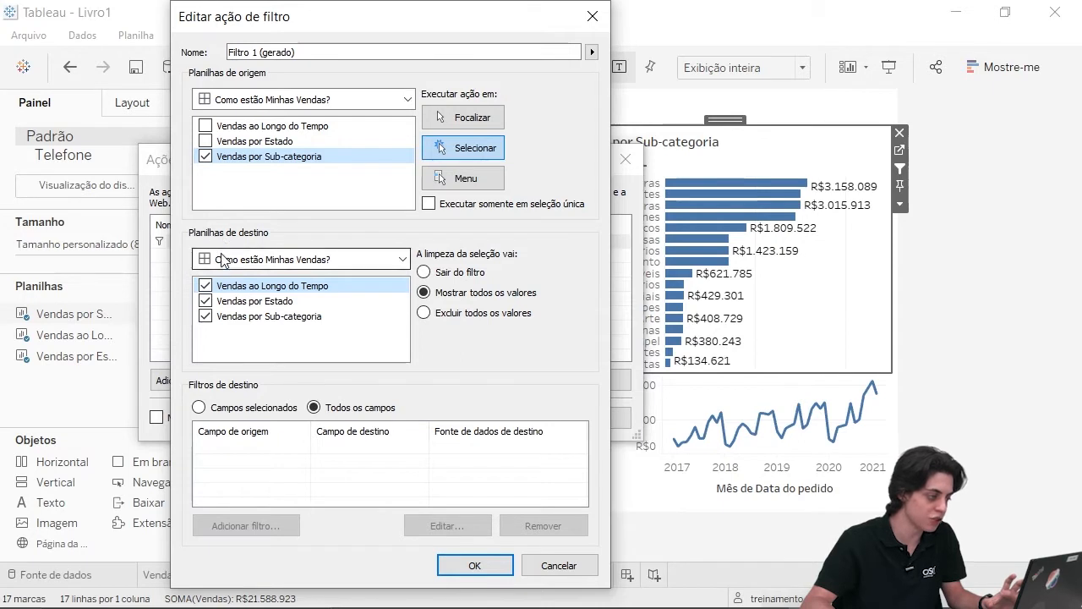
pyautogui.click(244, 304)
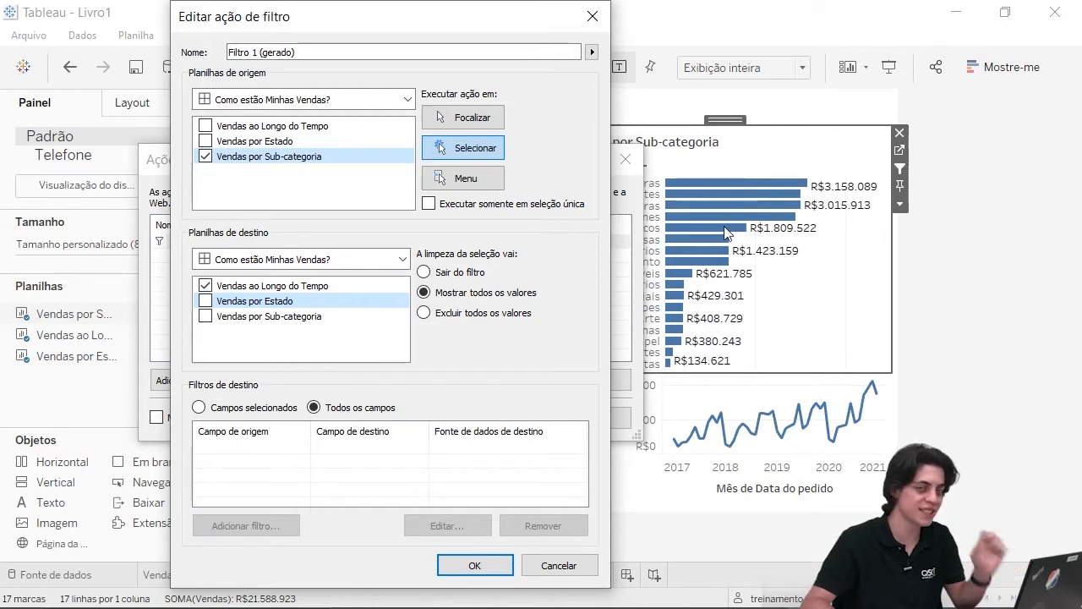
pyautogui.click(495, 313)
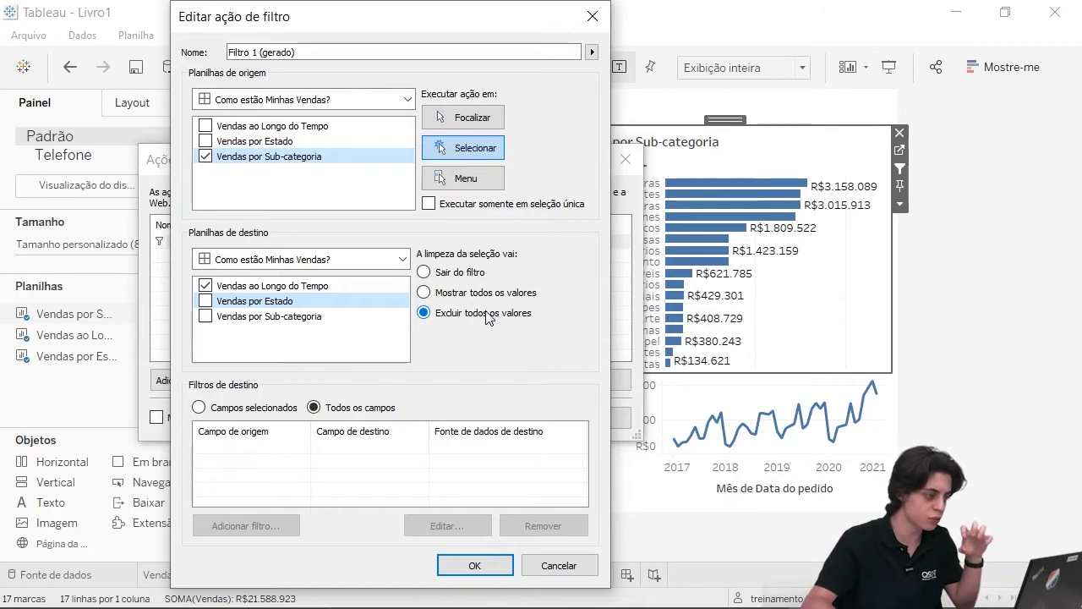
pyautogui.click(262, 287)
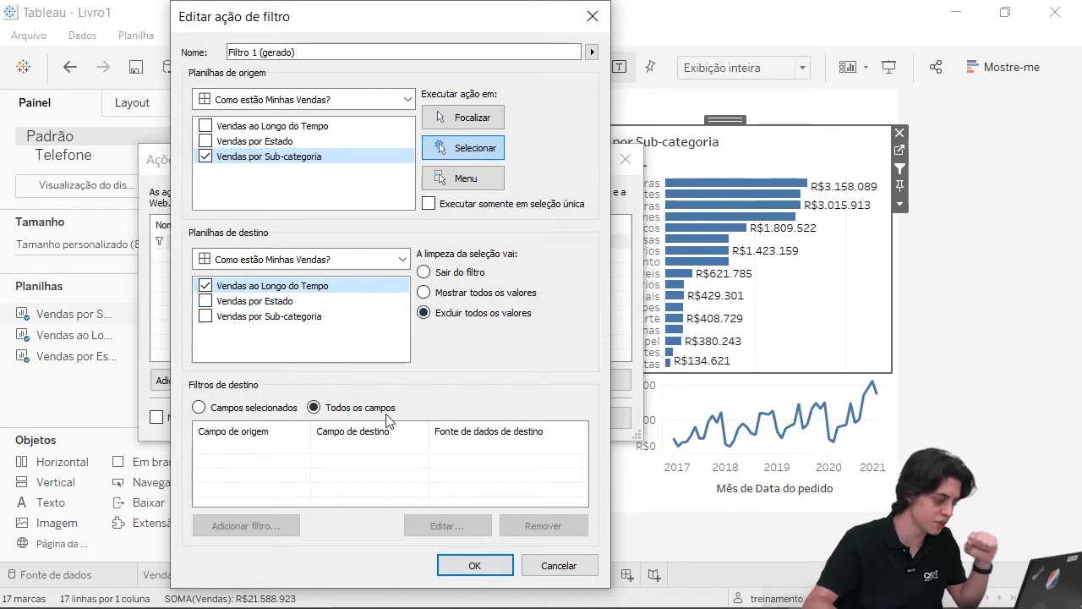
pyautogui.click(474, 566)
pyautogui.click(493, 417)
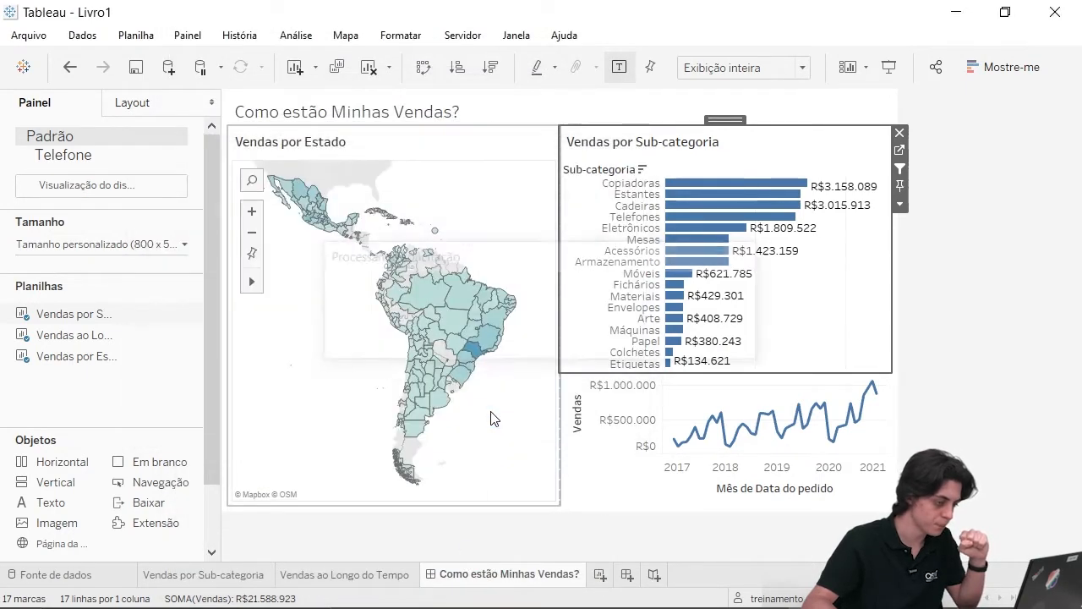
pyautogui.click(695, 193)
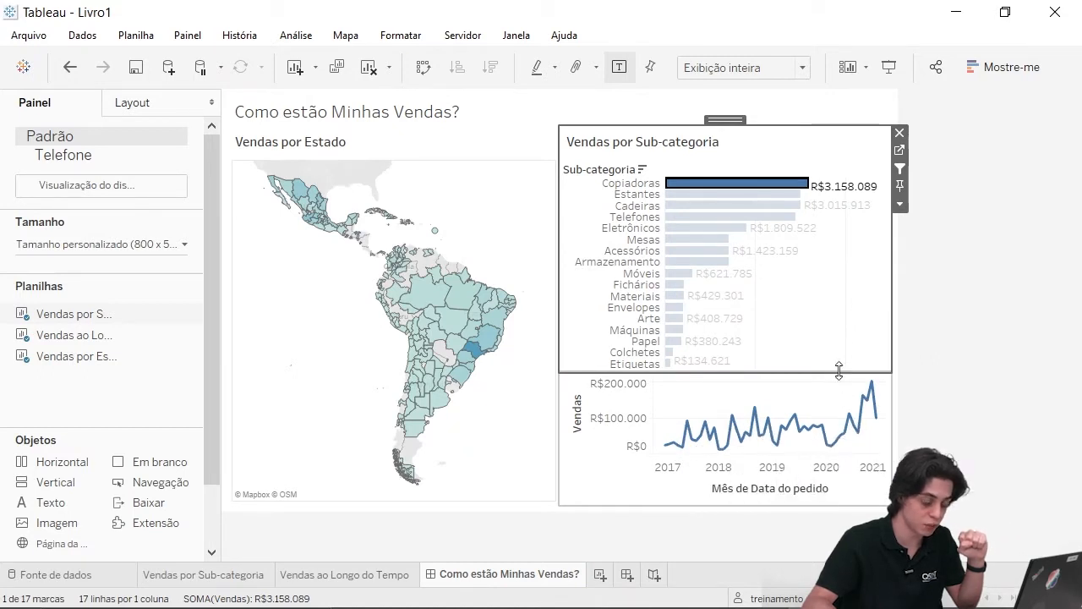
# Step: Test the sub-category filter by clearing the Copiadoras selection and selecting Mesas in Vendas por Sub-categoria
pyautogui.click(766, 185)
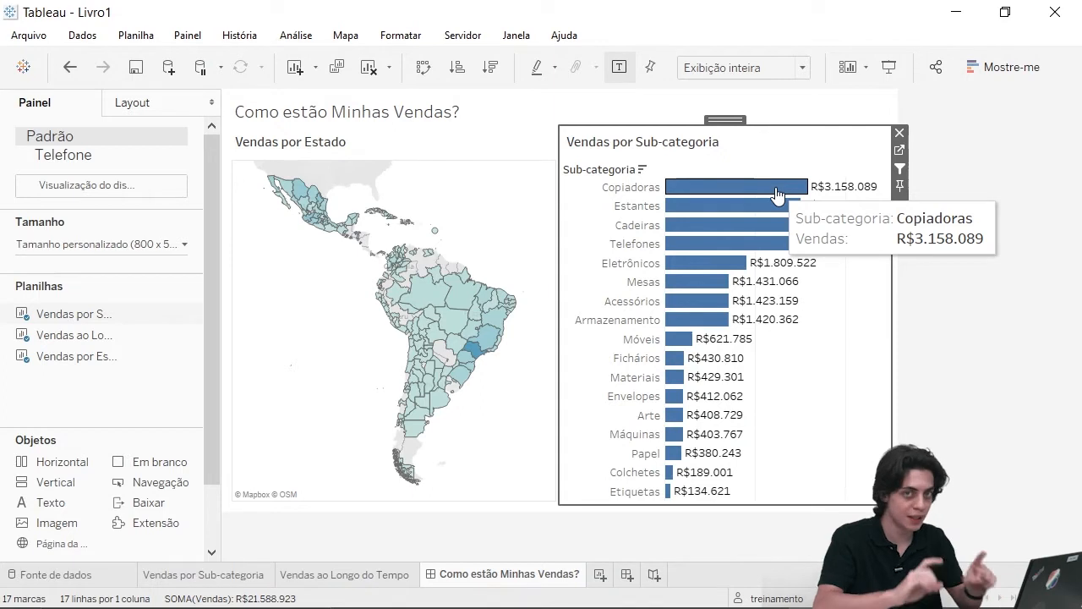
pyautogui.click(715, 280)
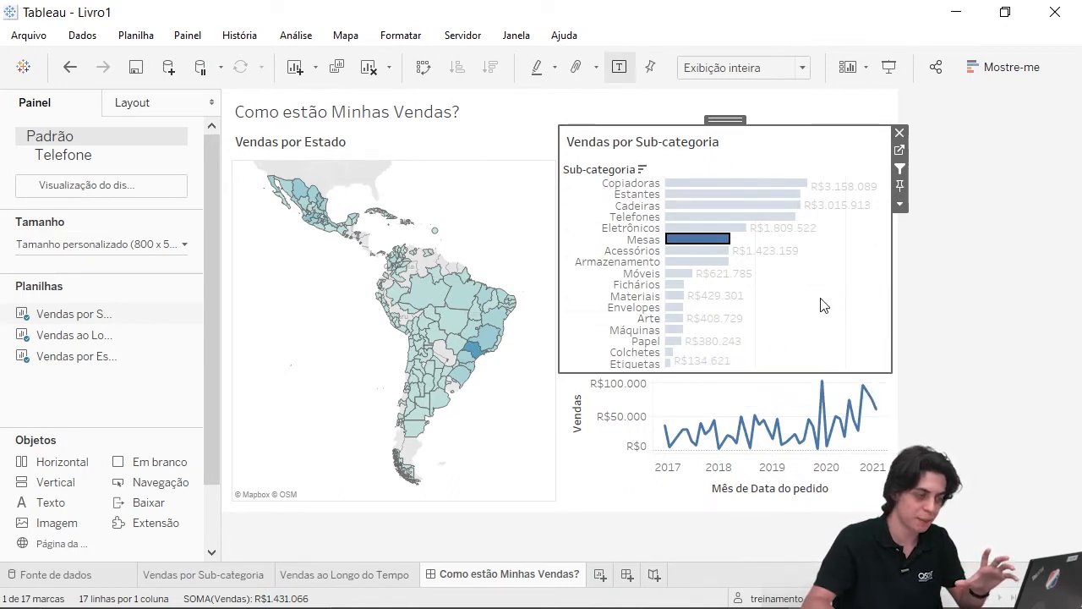
pyautogui.moveTo(695, 340)
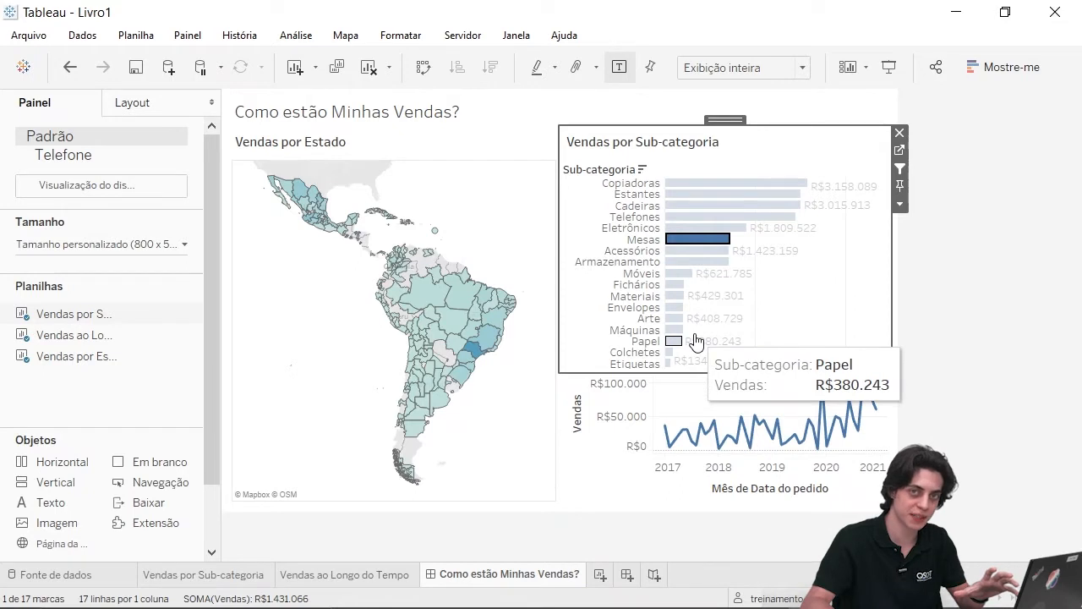
pyautogui.moveTo(671, 272)
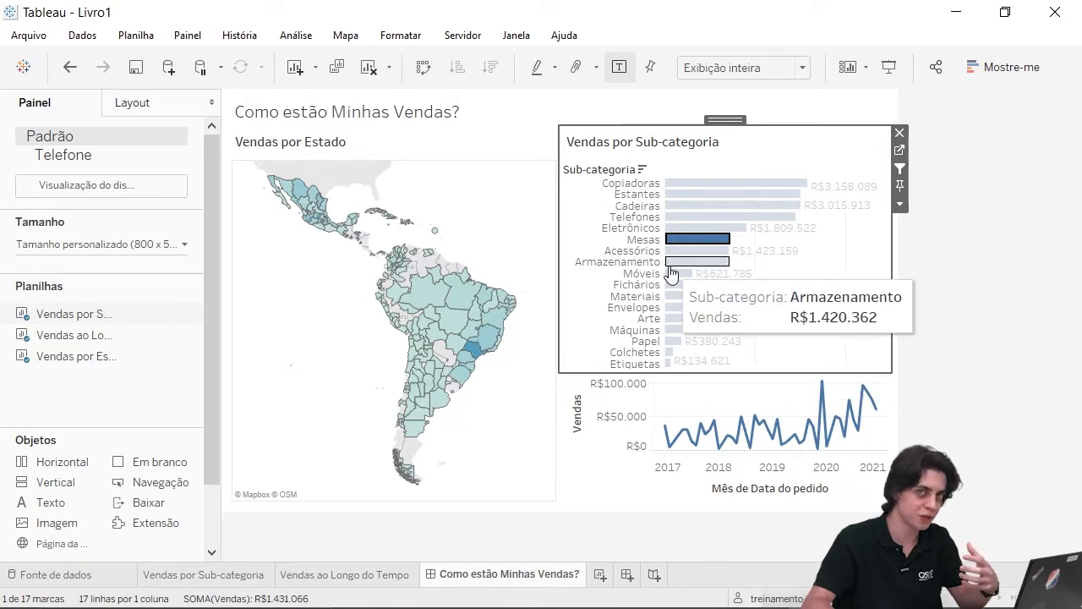
# Step: Add a dashboard filter action named Filtro Interno that runs on Selecionar
pyautogui.click(186, 34)
pyautogui.click(257, 274)
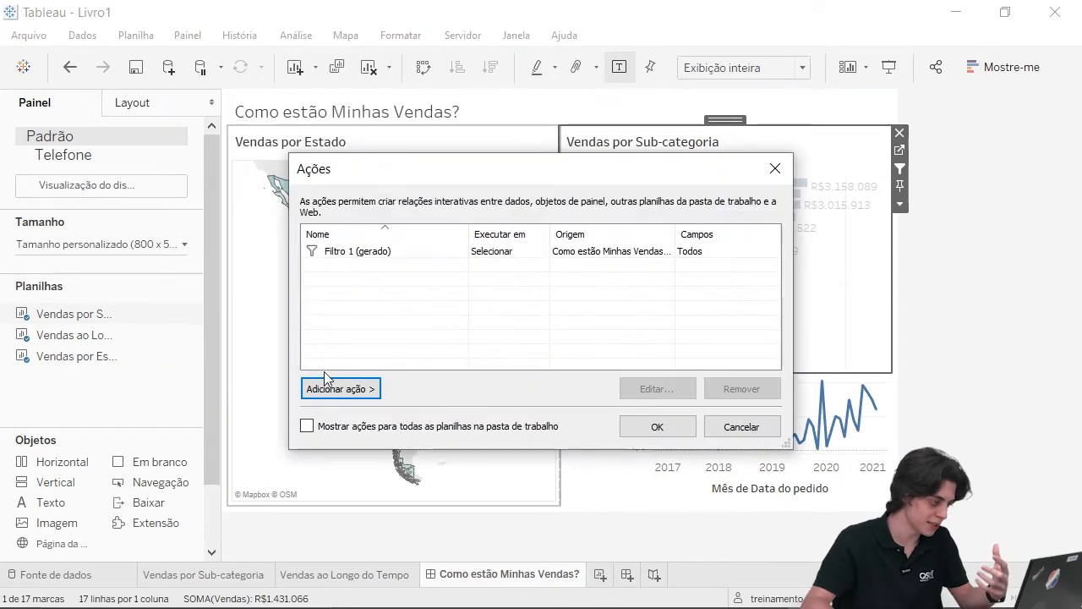
pyautogui.click(342, 391)
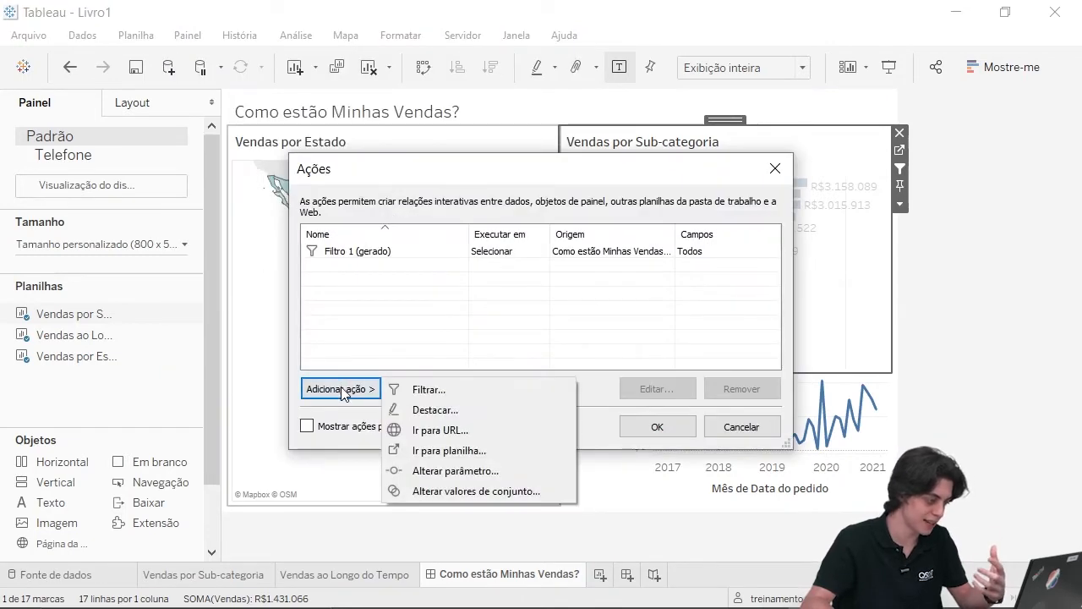
pyautogui.click(436, 389)
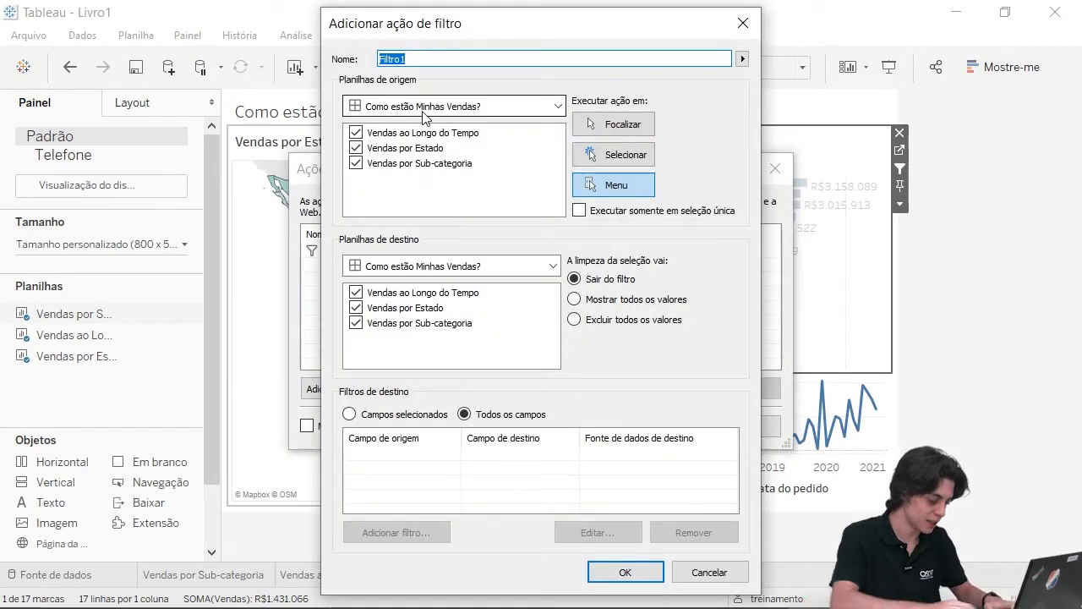
pyautogui.write('Fo')
pyautogui.write('iltro Interno')
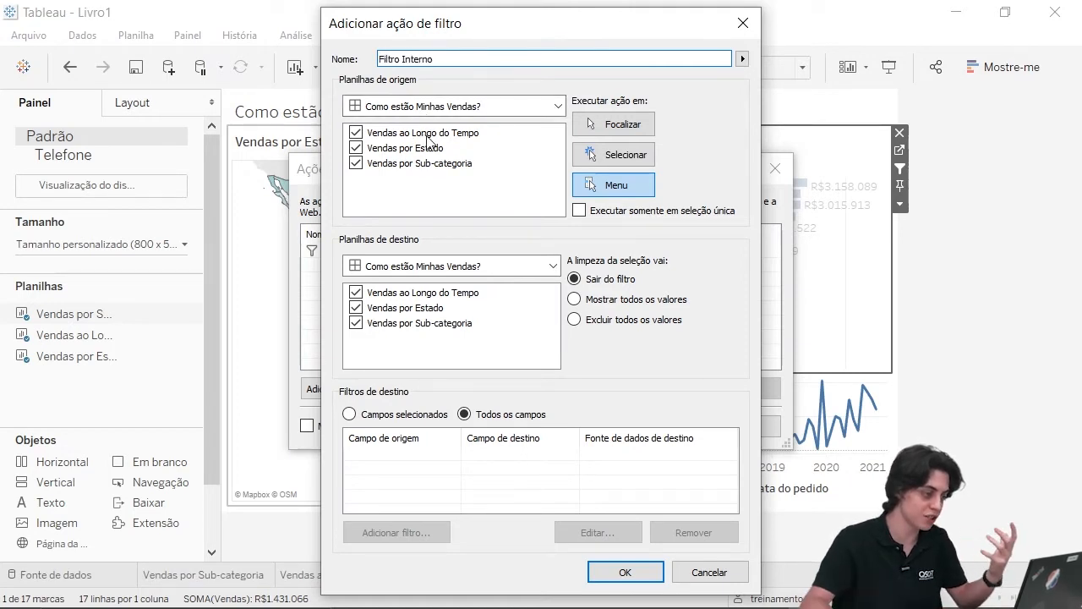
pyautogui.click(616, 158)
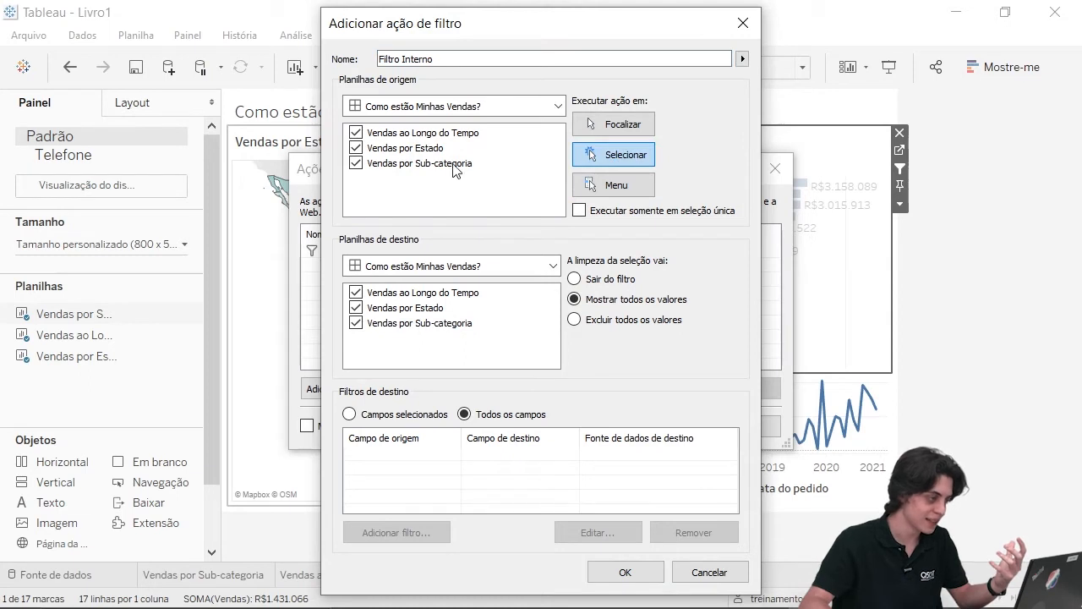
# Step: Limit Filtro Interno's source to Vendas por Sub-categoria, set its target to the Vendas por Sub-categoria sheet, and save the actions
pyautogui.click(356, 148)
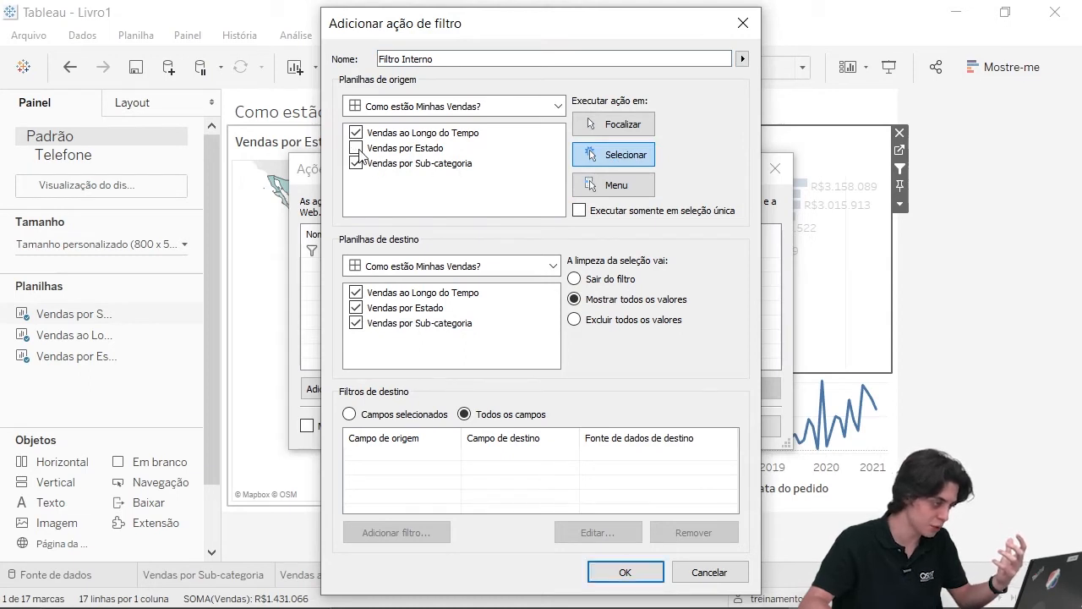
pyautogui.click(357, 133)
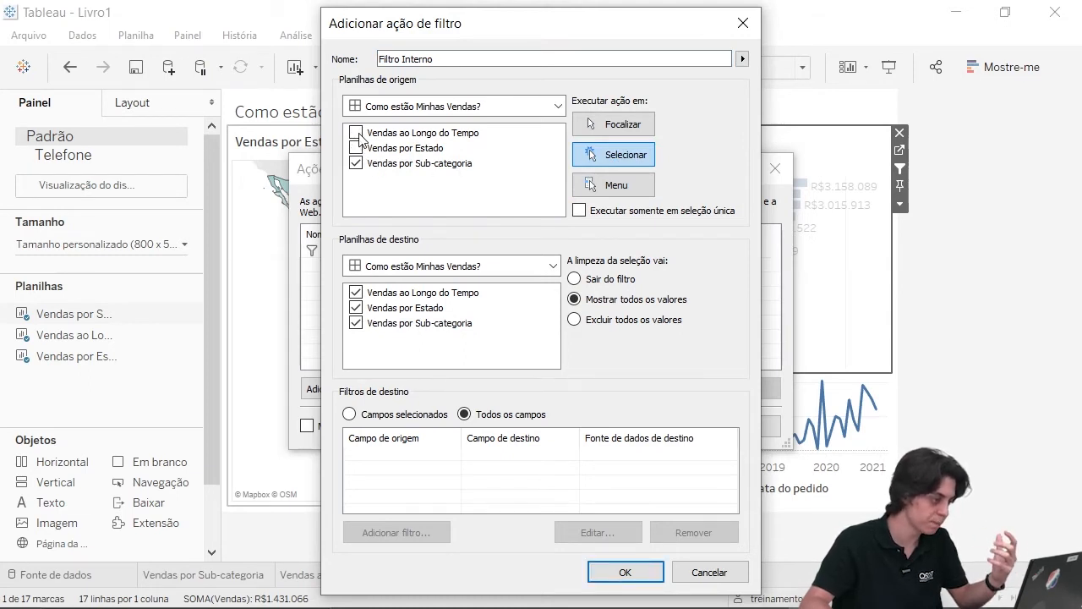
pyautogui.click(467, 267)
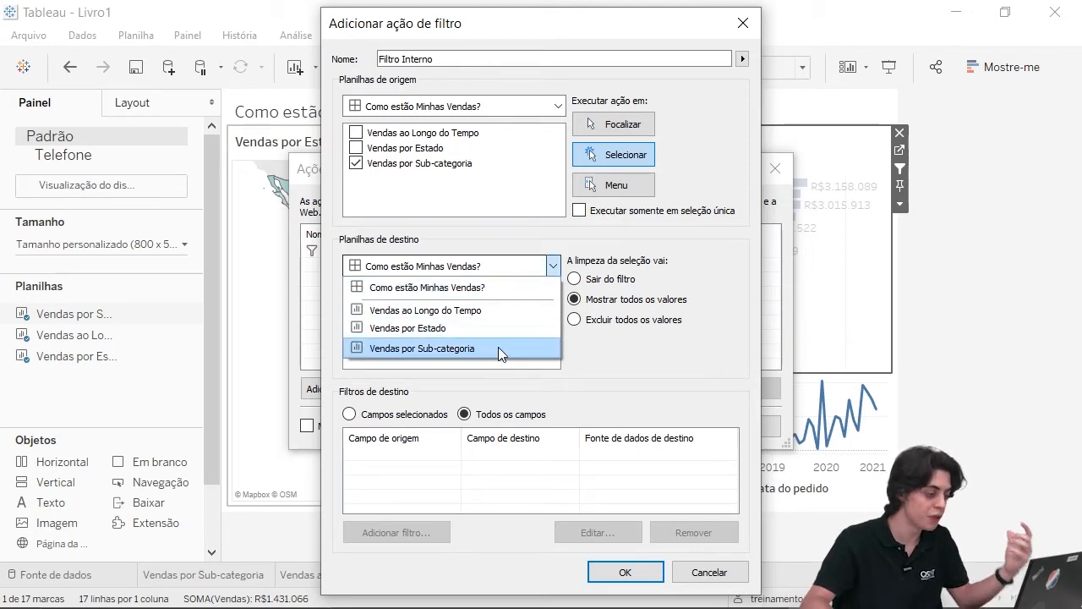
pyautogui.click(505, 267)
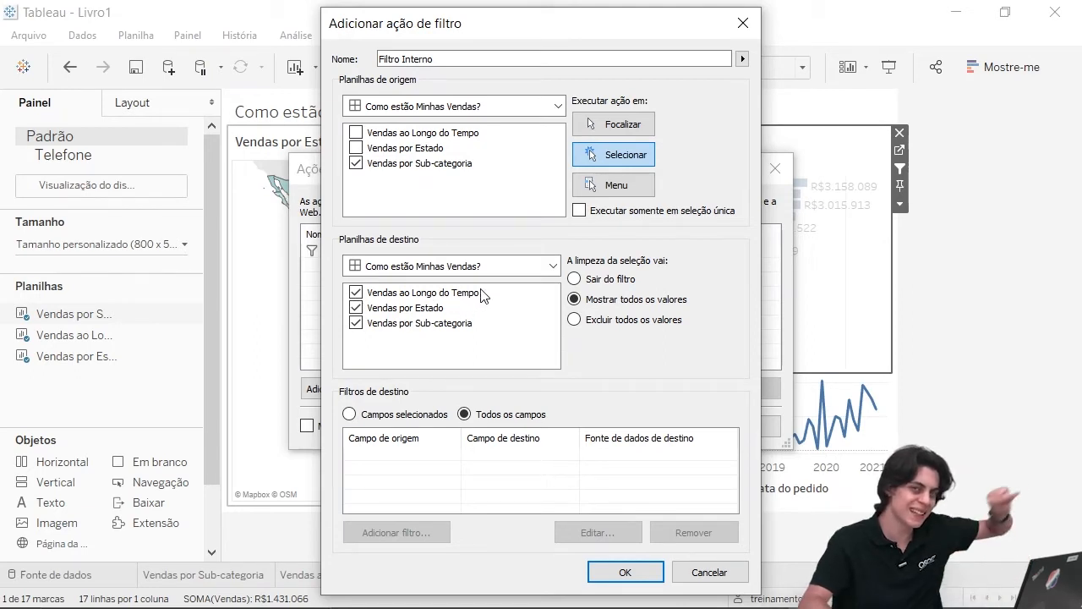
pyautogui.click(509, 271)
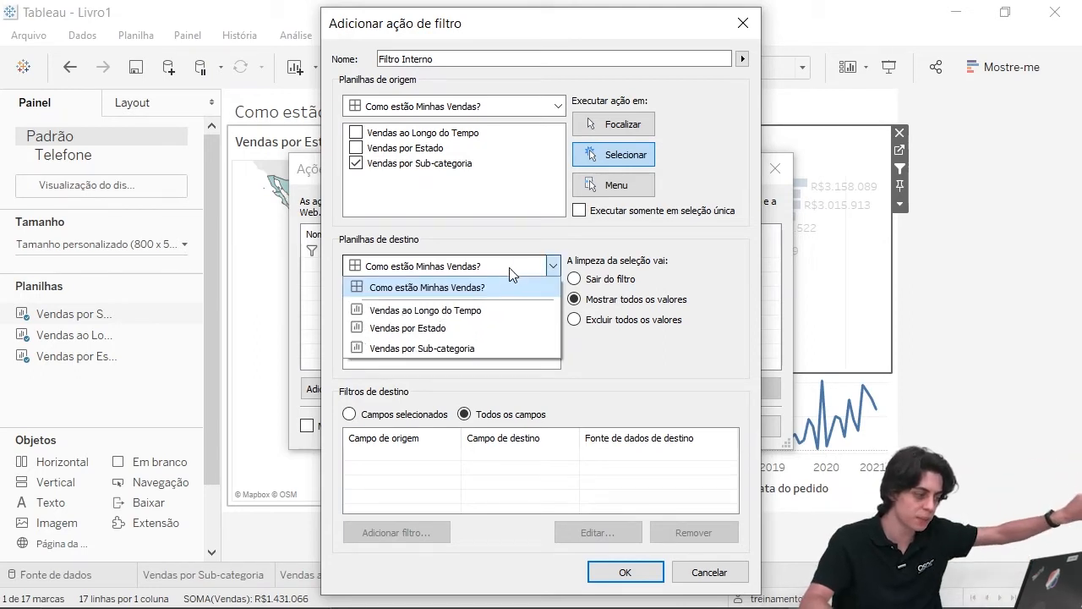
pyautogui.click(474, 349)
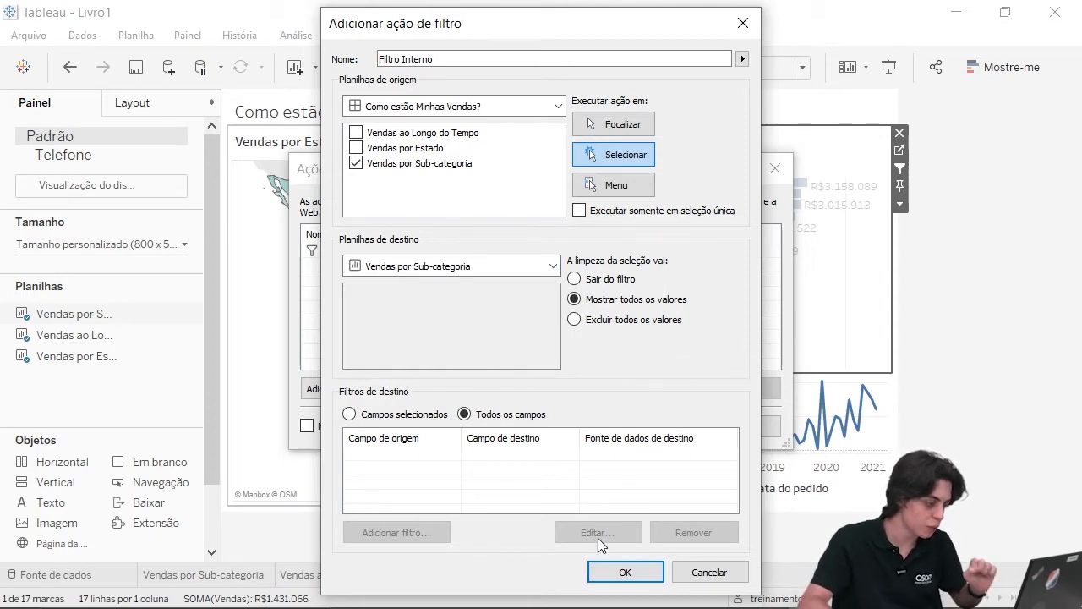
pyautogui.click(625, 573)
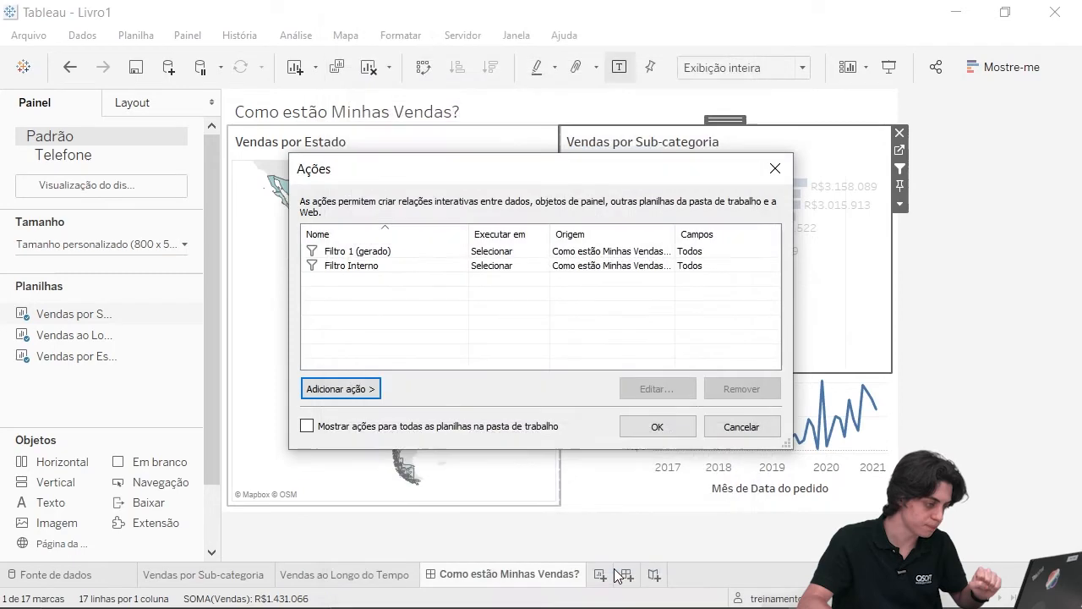
pyautogui.click(640, 427)
# Step: Test Filtro Interno by clearing the Mesas selection, selecting Arte in Vendas por Sub-categoria and clearing it again
pyautogui.click(713, 247)
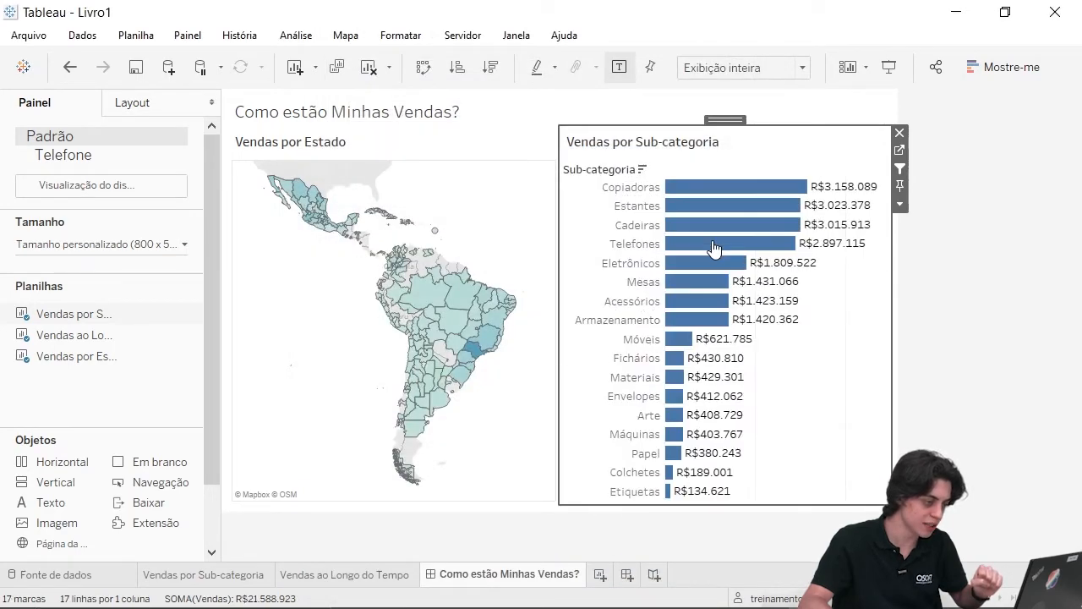
pyautogui.click(677, 418)
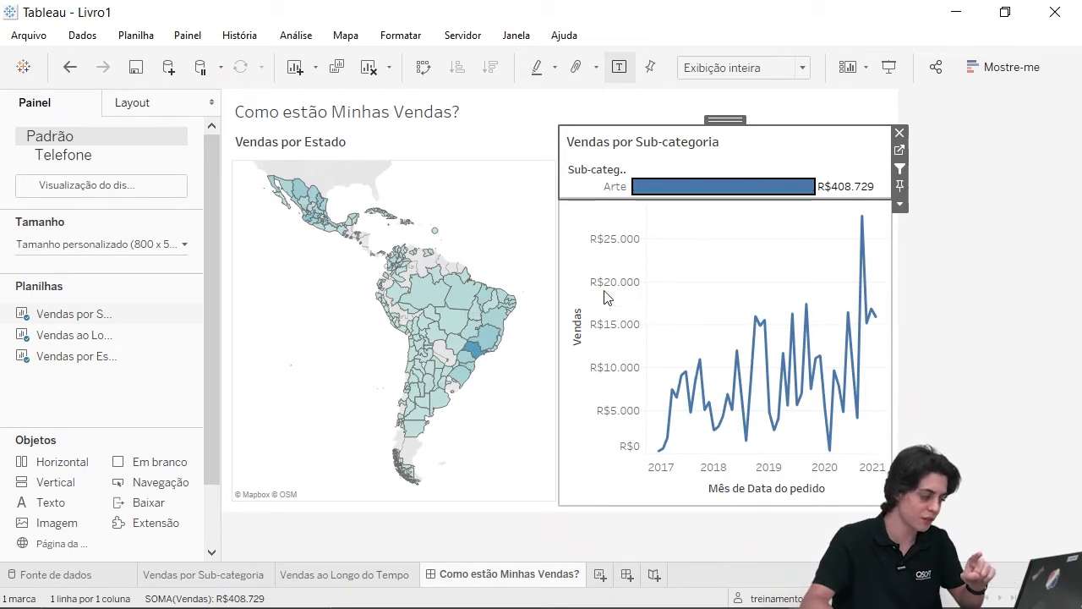
pyautogui.click(673, 192)
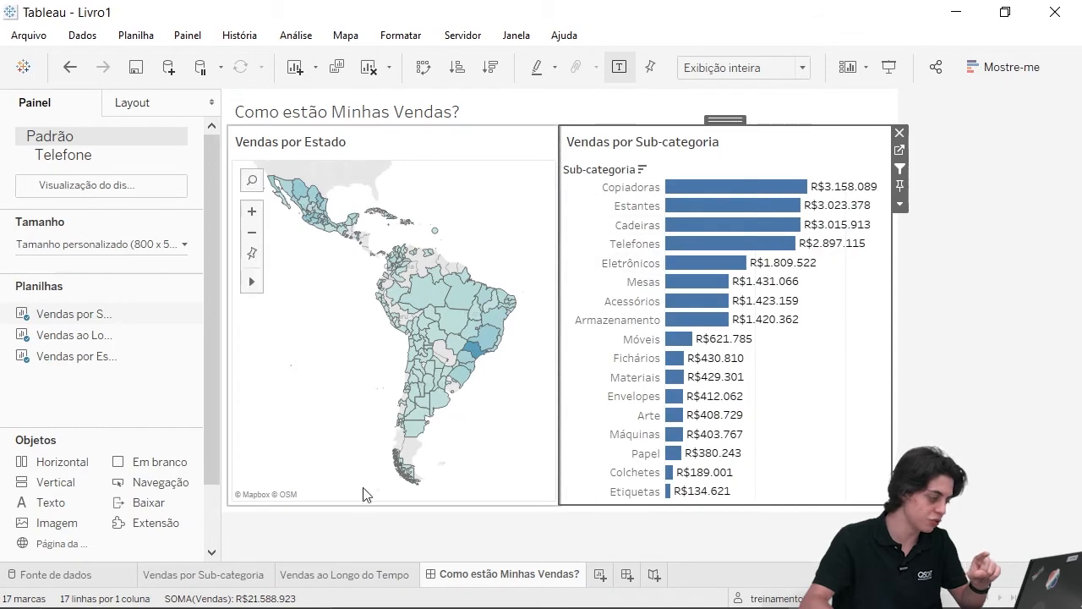
# Step: Start a calculated field named Max Sub-Categoria from the Vendas por Sub-categoria worksheet
pyautogui.click(236, 576)
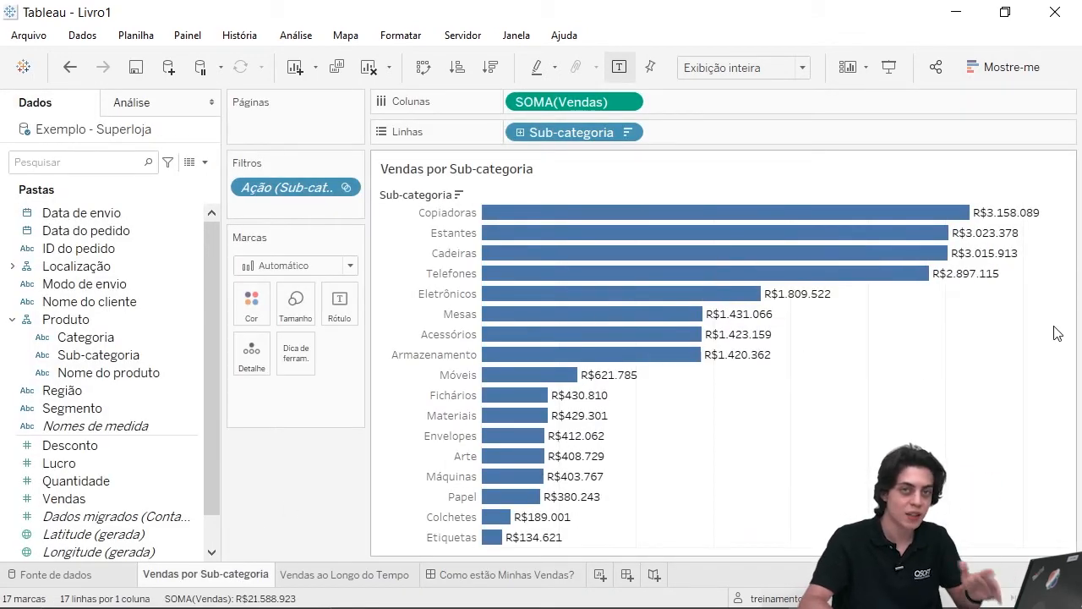
pyautogui.click(207, 167)
pyautogui.click(189, 180)
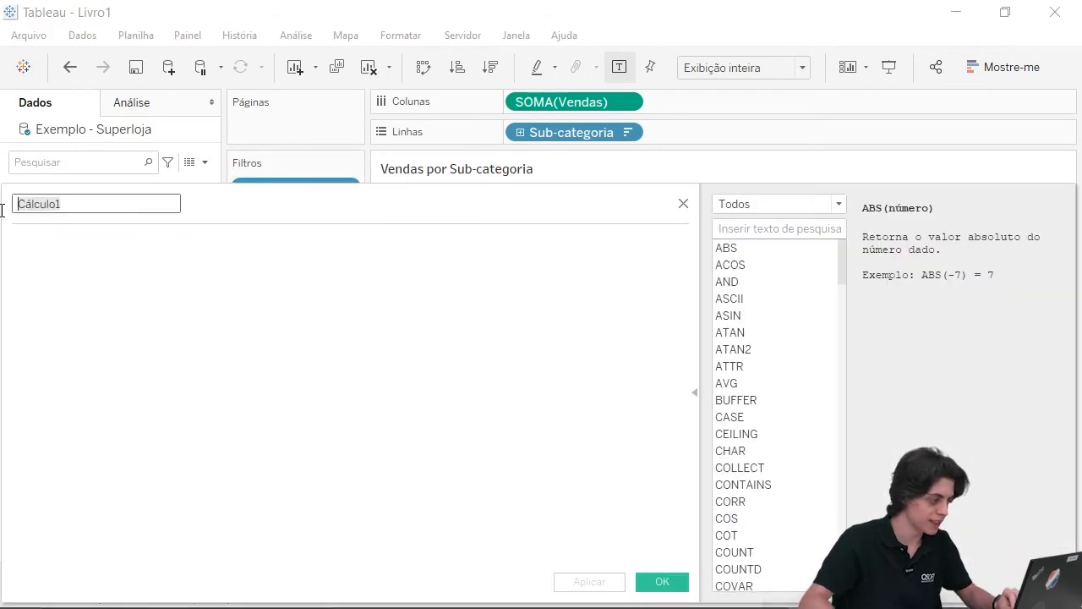
pyautogui.write('Max S')
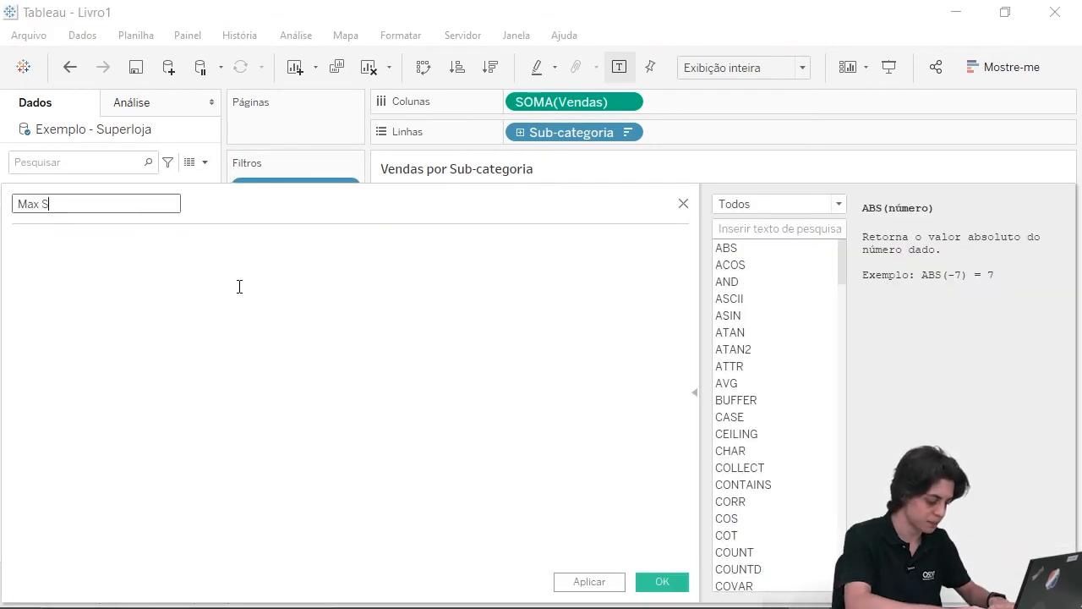
pyautogui.write('ub-Cate')
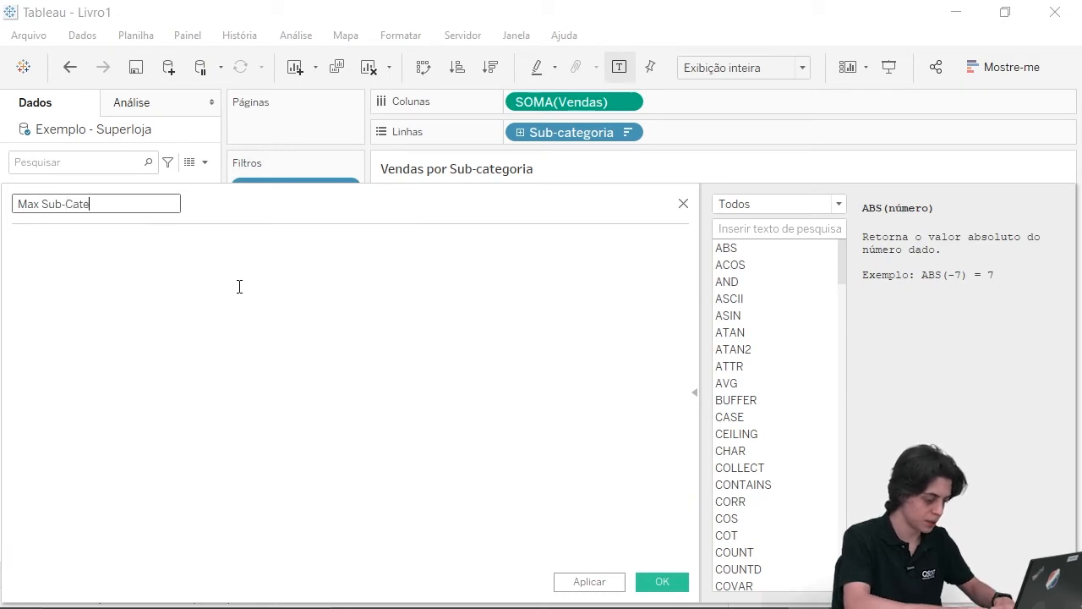
pyautogui.write('goria')
pyautogui.press('Tab')
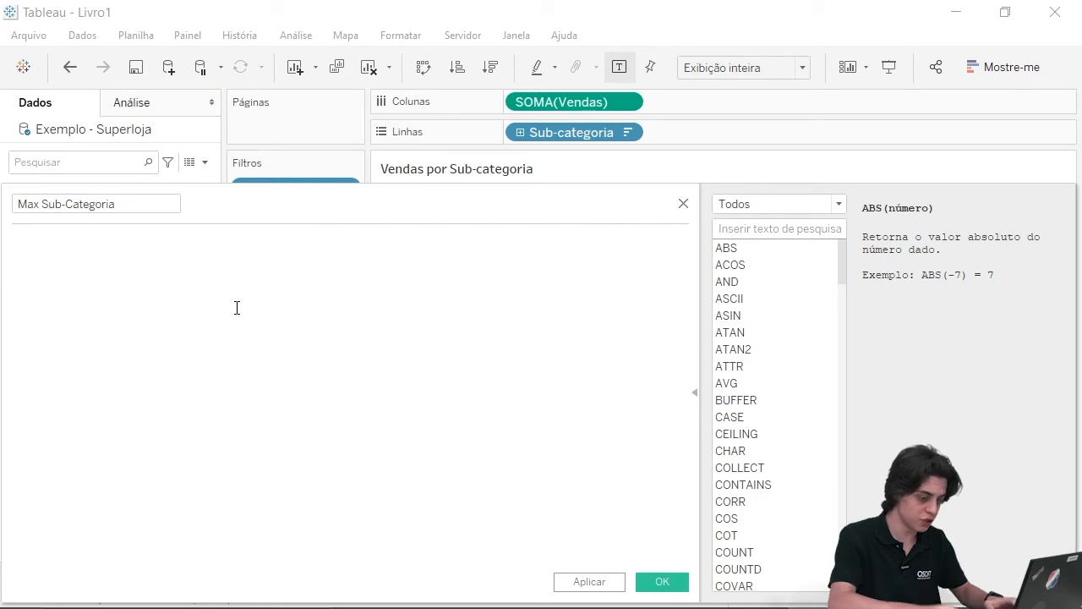
# Step: Enter the formula {Fixed [Sub-categoria] : sum([Vendas])} for the calculated field
pyautogui.write('{F')
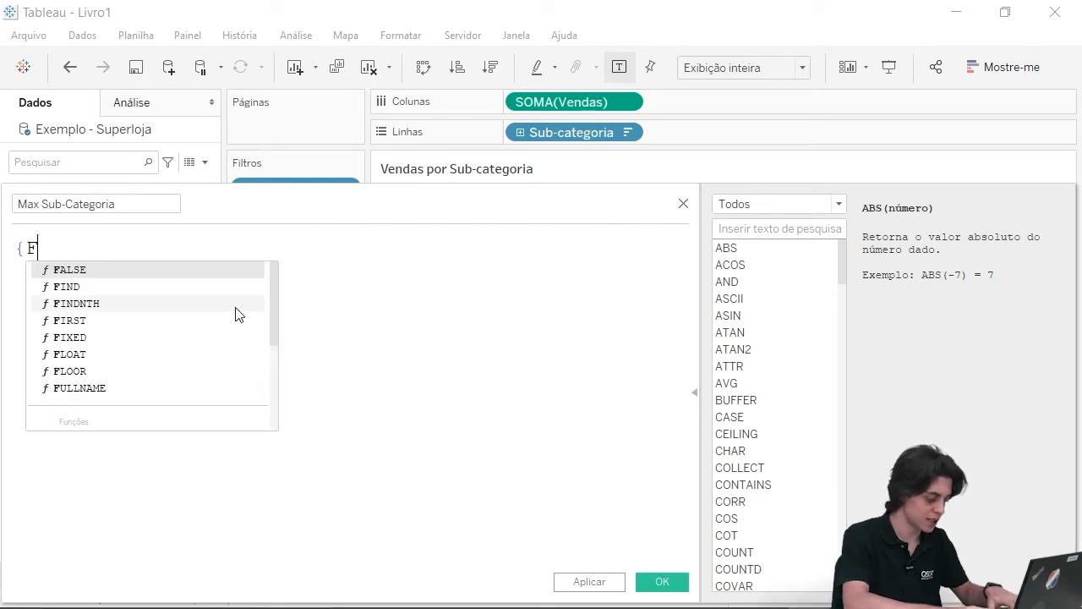
pyautogui.write('ixed sub')
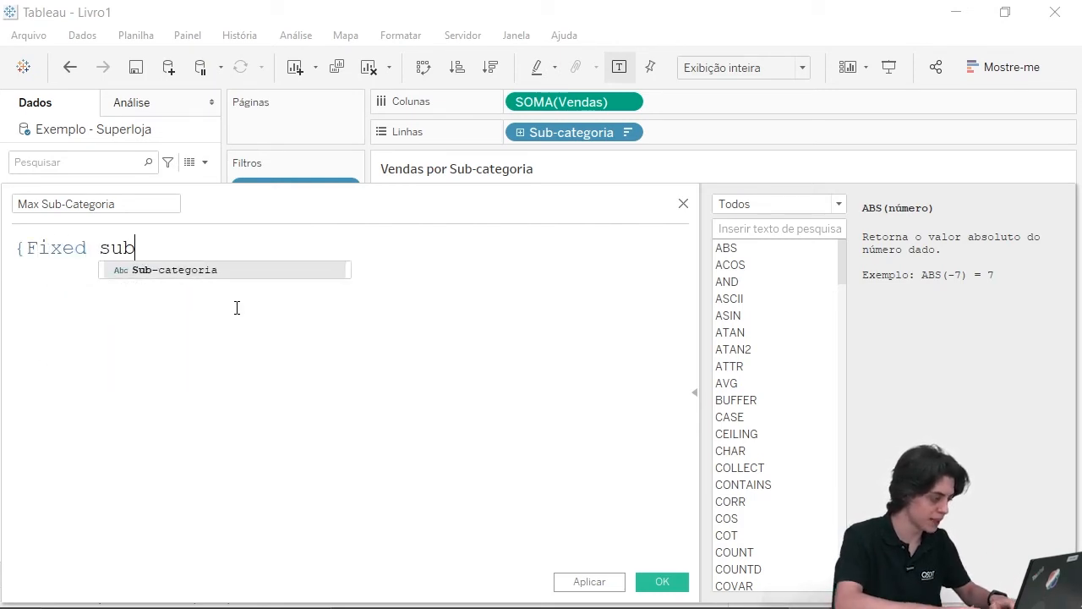
pyautogui.press('Return')
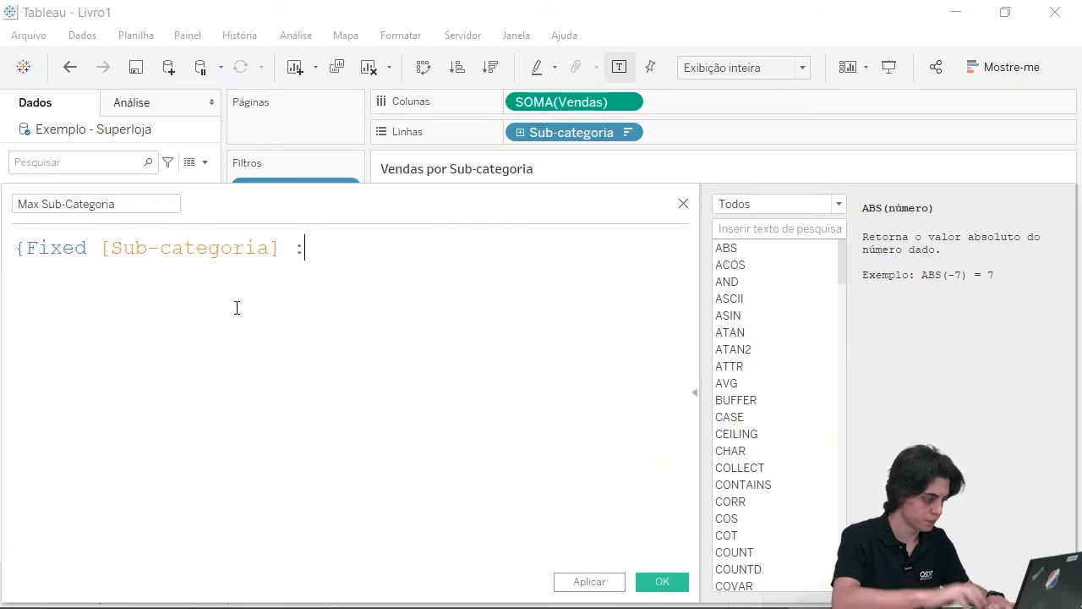
pyautogui.write(': sum')
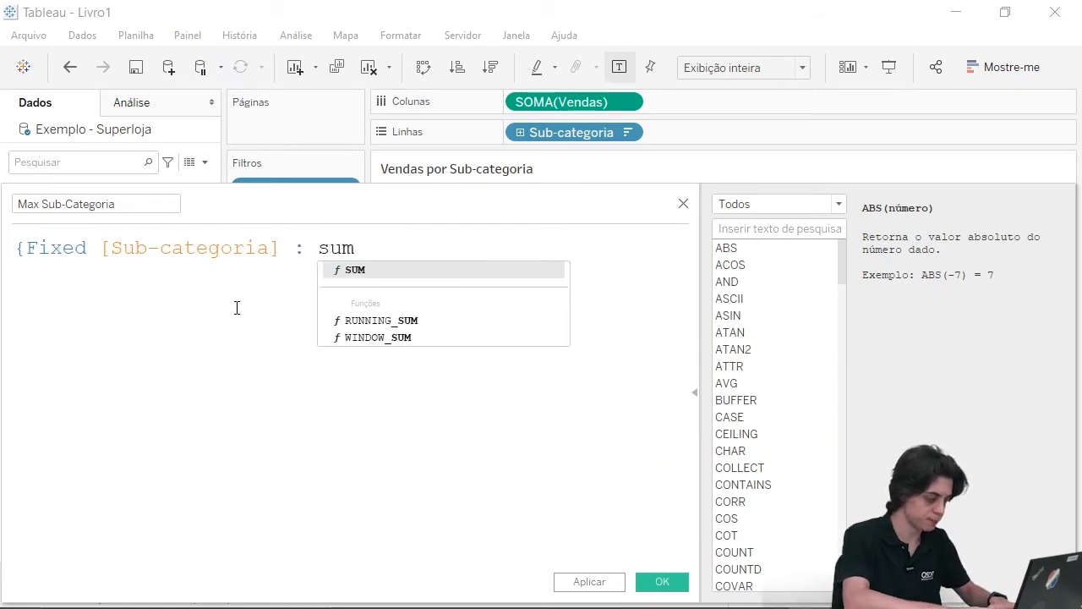
pyautogui.write('(ve')
pyautogui.press('Return')
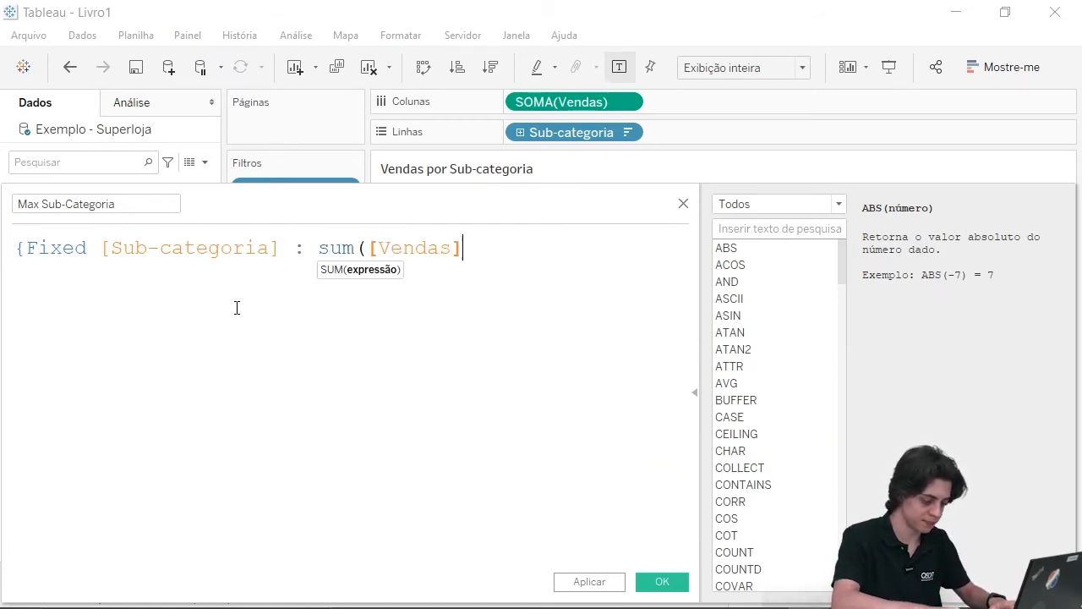
pyautogui.write(') }')
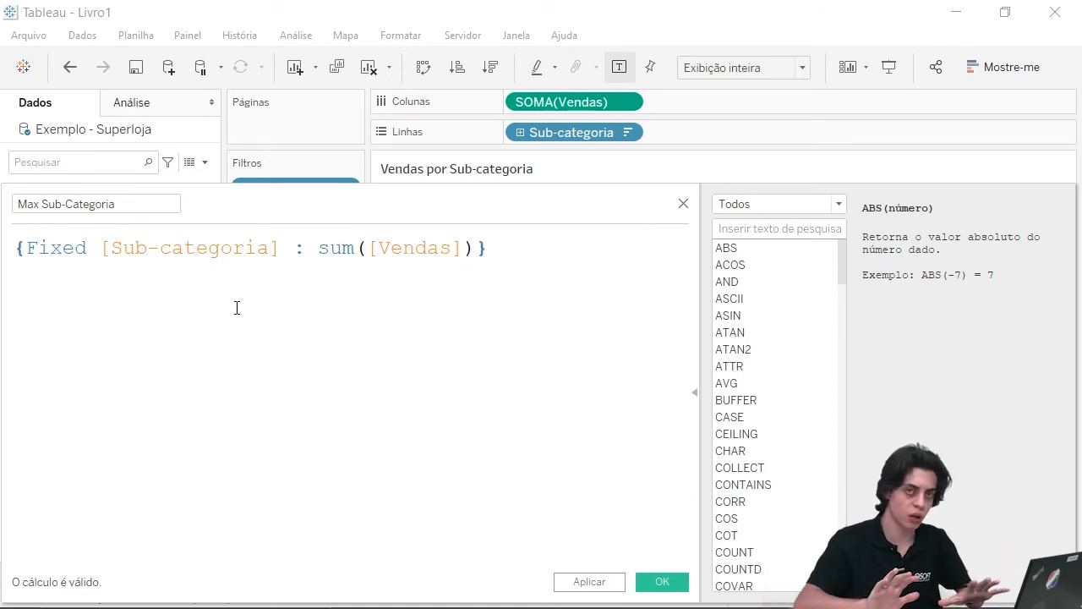
# Step: Wrap the calculated field's formula as {max({Fixed [Sub-categoria] : sum([Vendas])})} and save the field
pyautogui.click(695, 392)
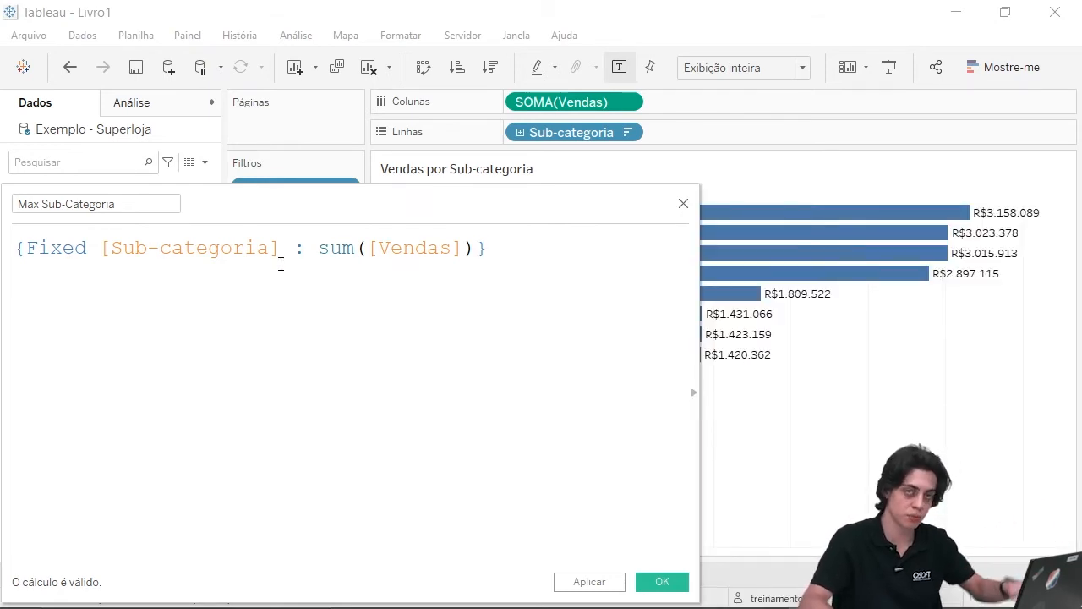
pyautogui.moveTo(370, 198); pyautogui.dragTo(447, 192)
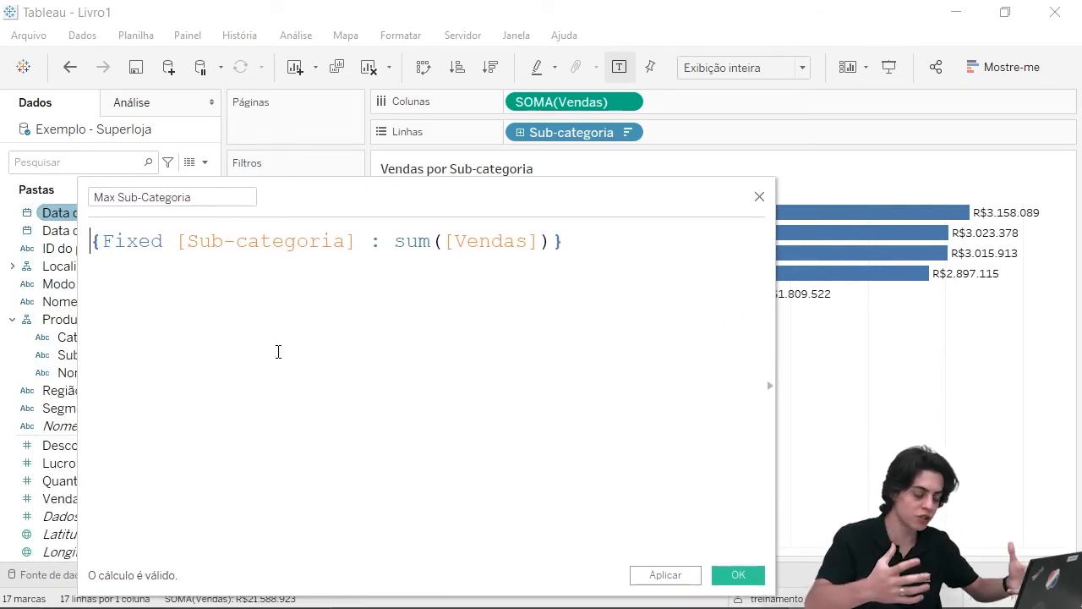
pyautogui.write('max(')
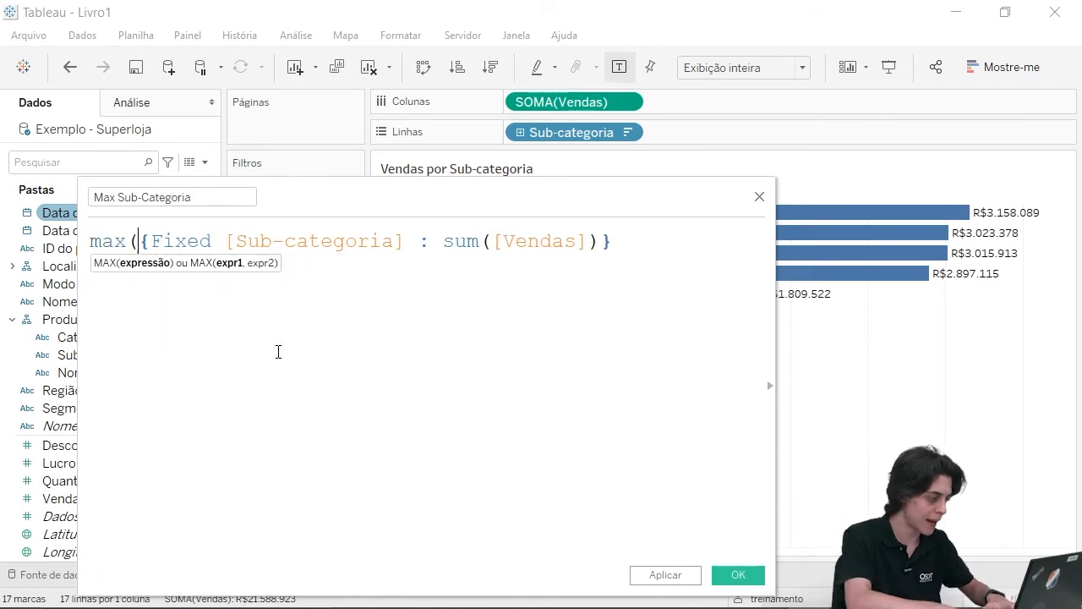
pyautogui.click(621, 240)
pyautogui.write(')')
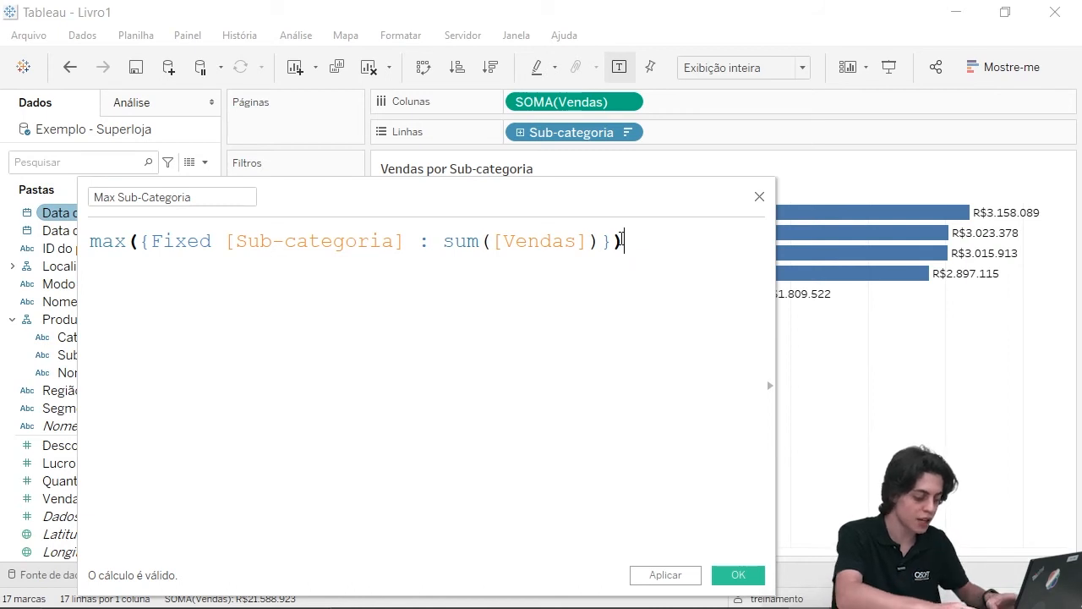
pyautogui.write('}')
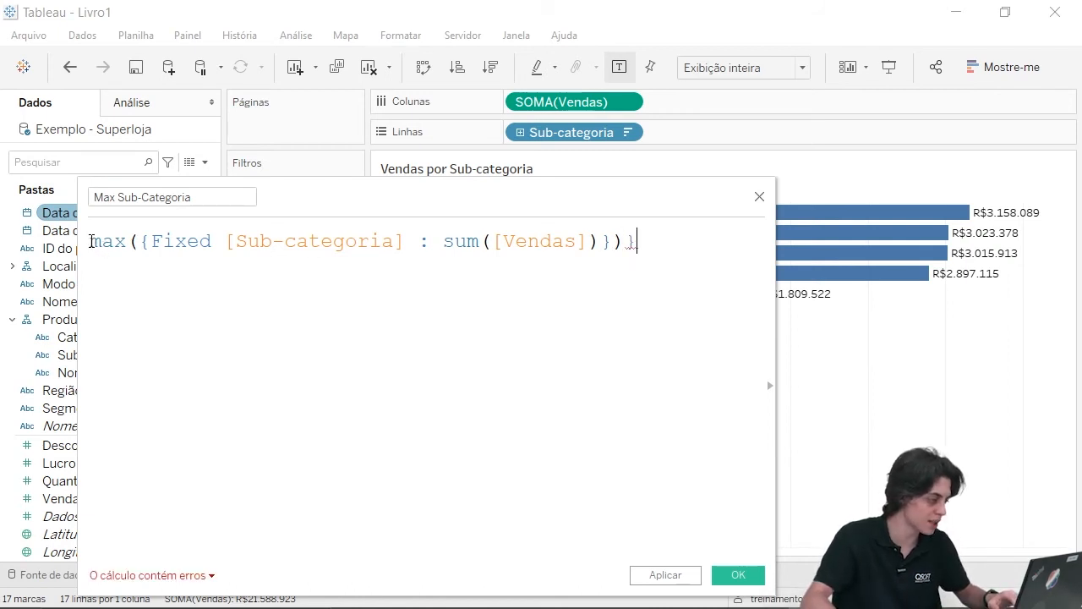
pyautogui.press('Home')
pyautogui.write('{')
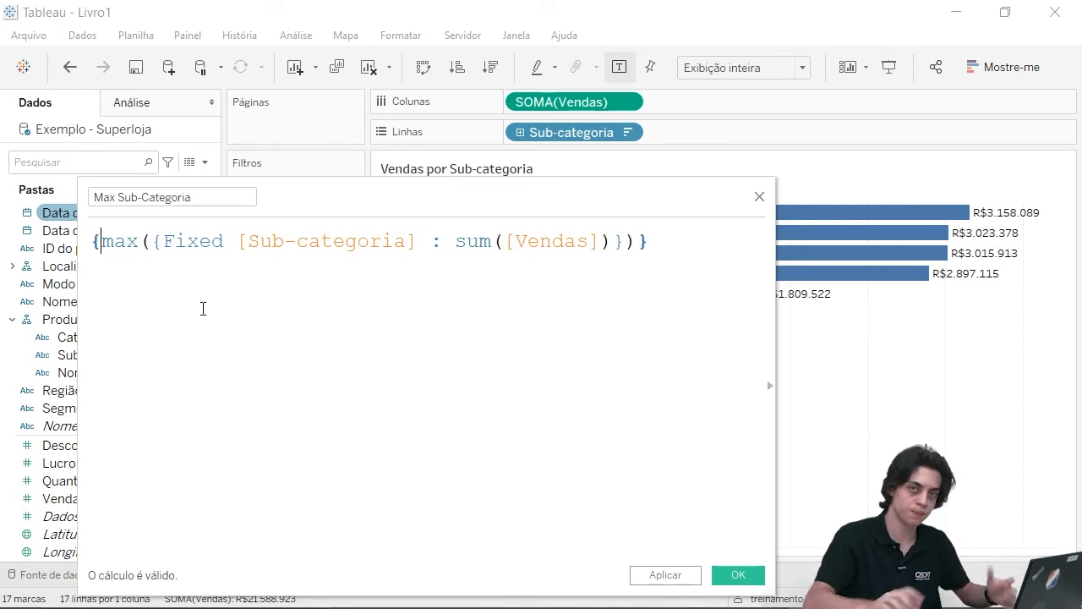
pyautogui.click(737, 578)
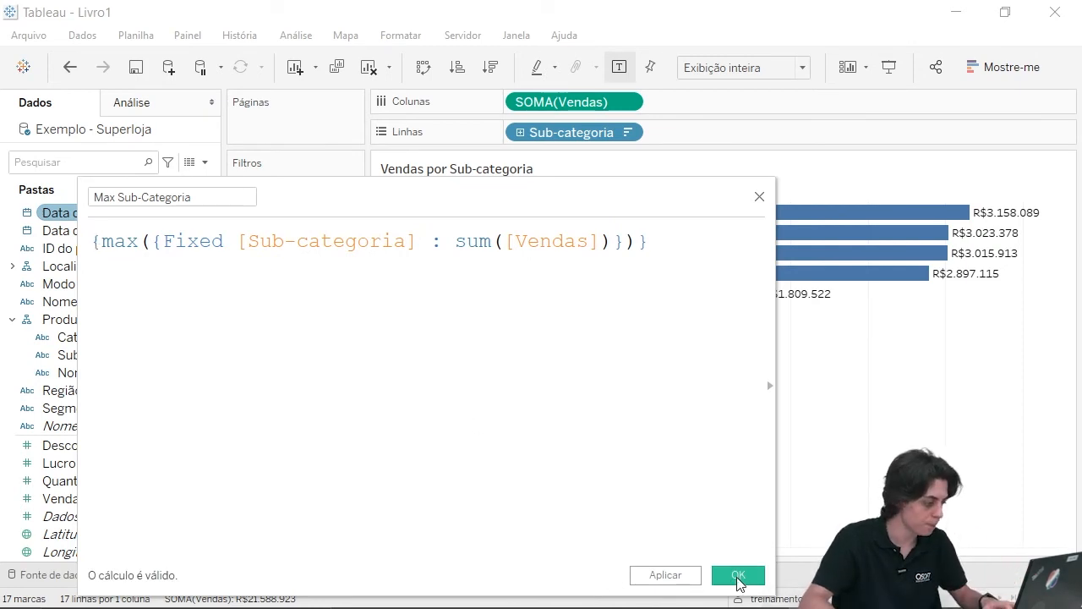
# Step: Add Max Sub-Categoria to Detalhe and create a Tabela inteira reference line using SOMA(Max Sub-Categoria) with Máximo
pyautogui.moveTo(121, 485); pyautogui.dragTo(262, 364)
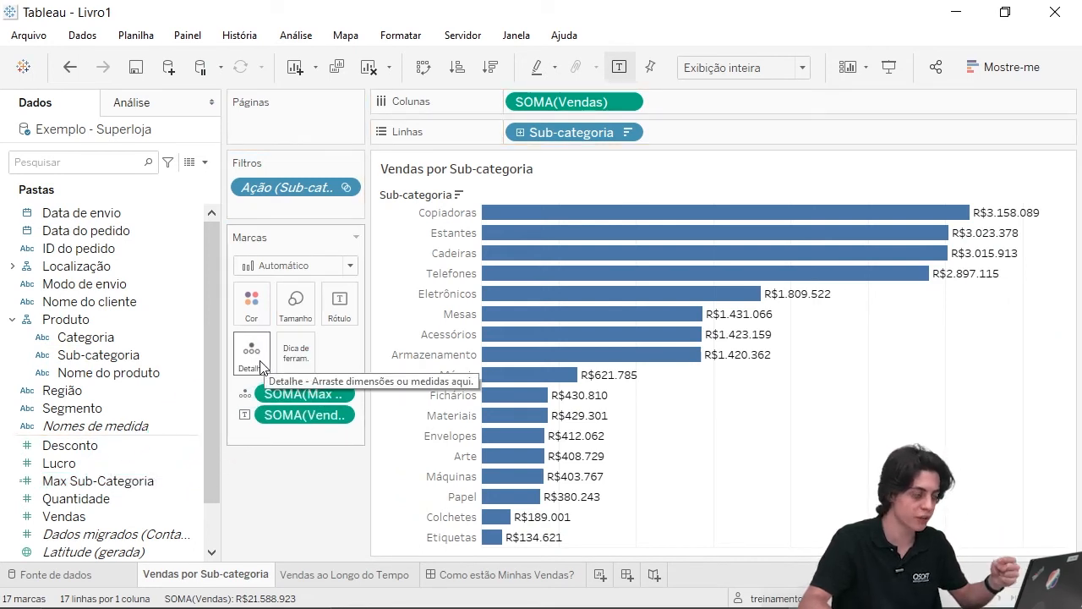
pyautogui.click(150, 107)
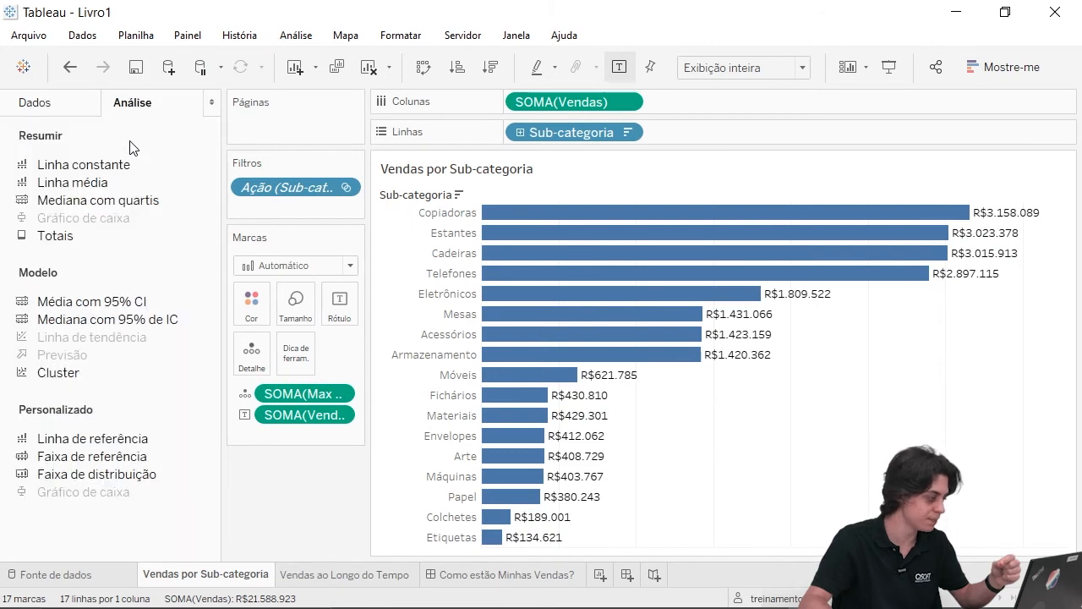
pyautogui.moveTo(119, 439); pyautogui.dragTo(583, 233)
pyautogui.click(573, 225)
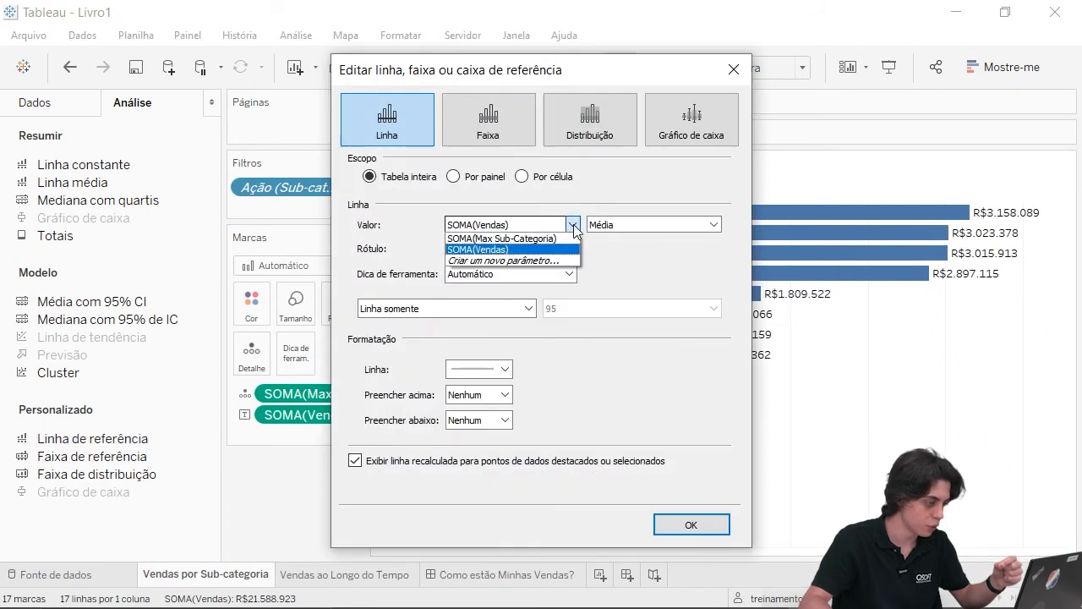
pyautogui.click(565, 240)
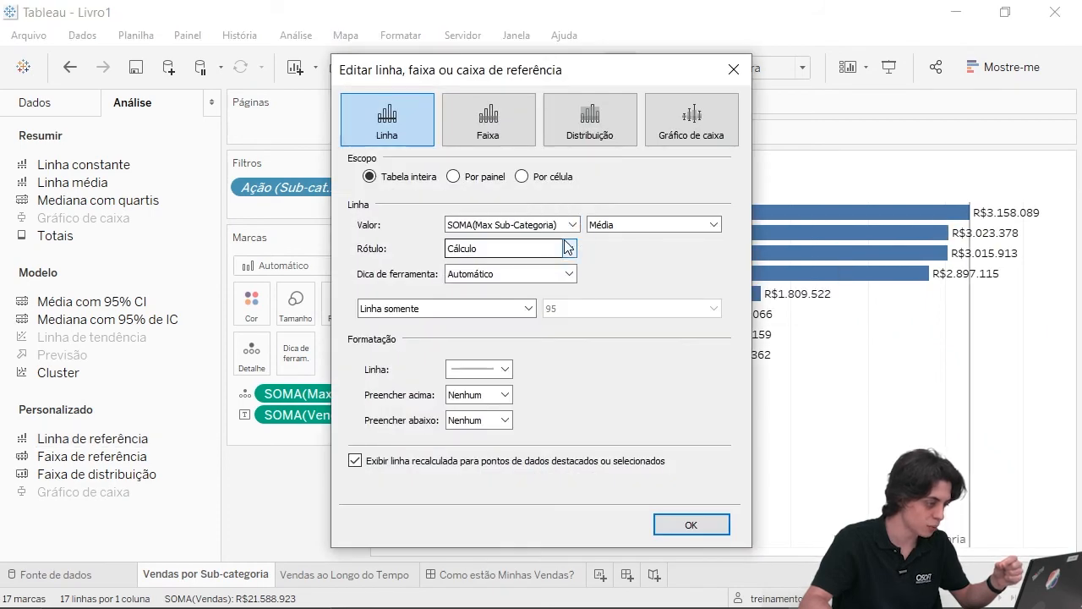
pyautogui.click(713, 225)
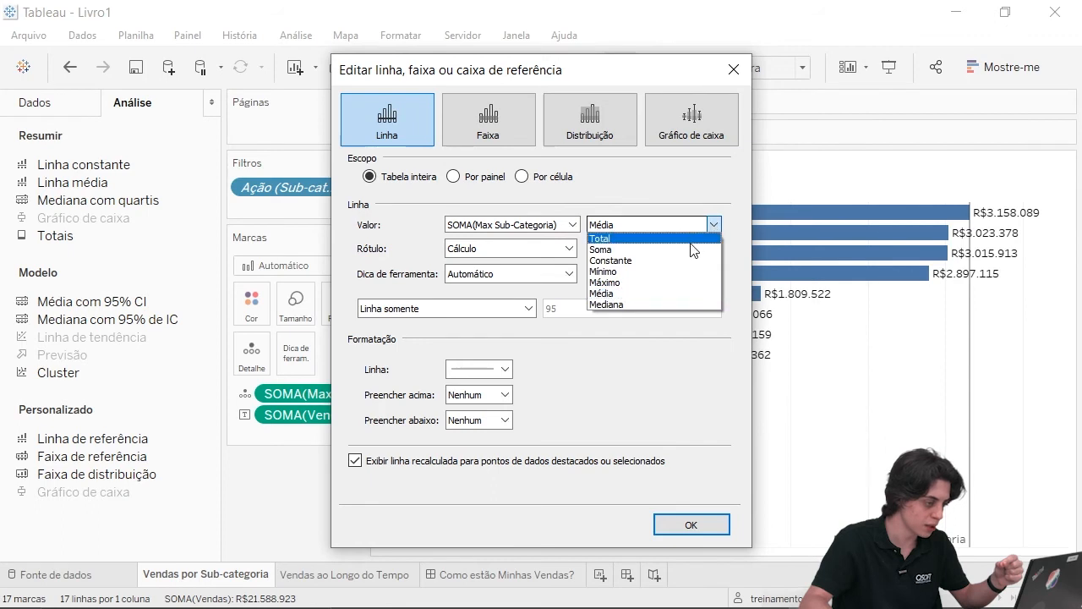
pyautogui.click(660, 283)
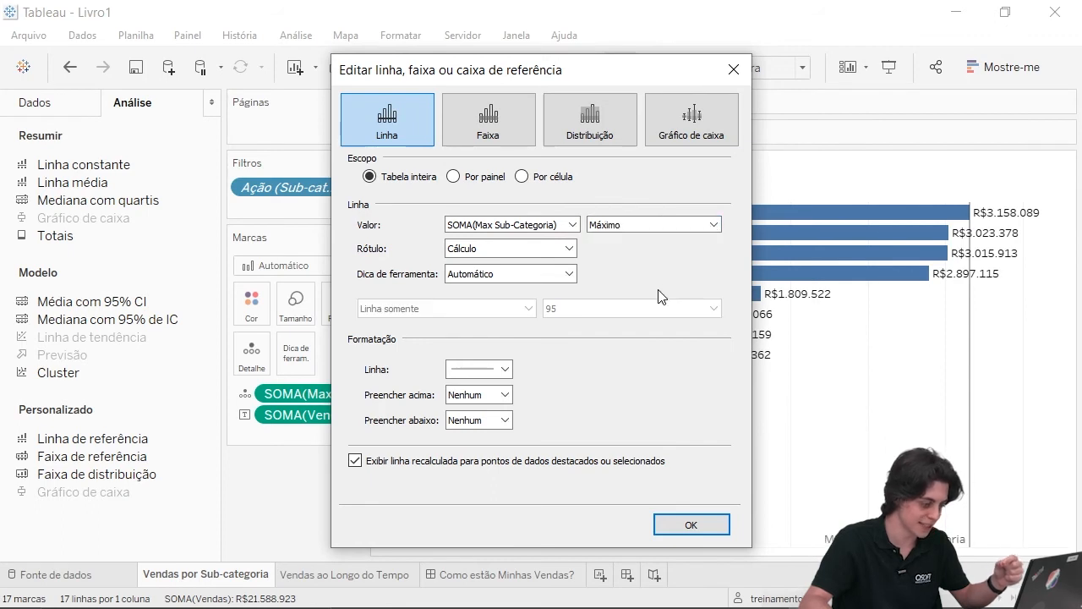
# Step: Set the reference line's formatting and its label both to Nenhum, and apply the reference line
pyautogui.click(504, 370)
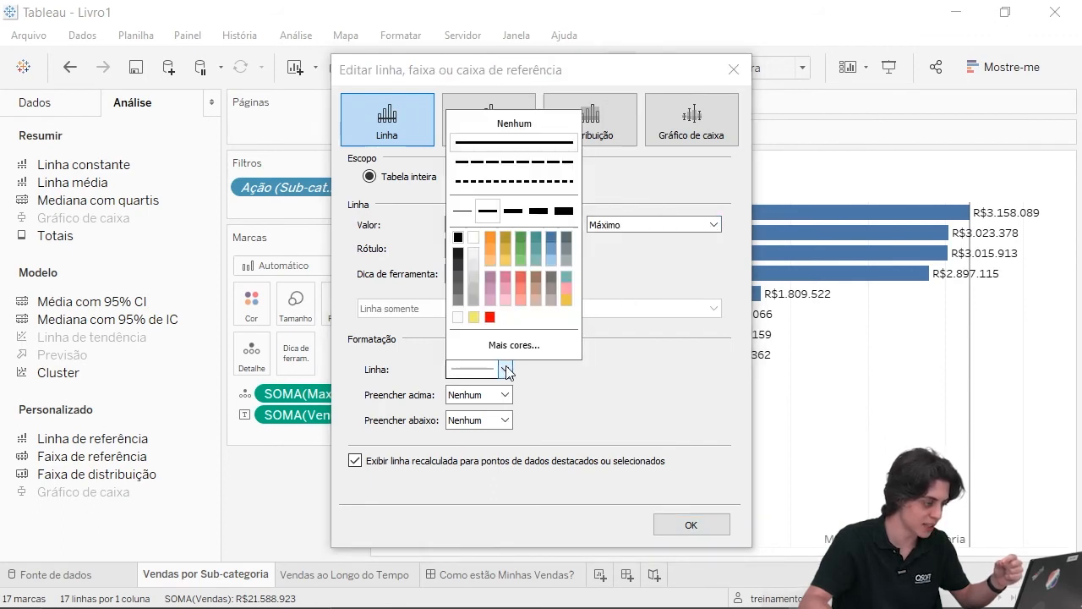
pyautogui.click(545, 127)
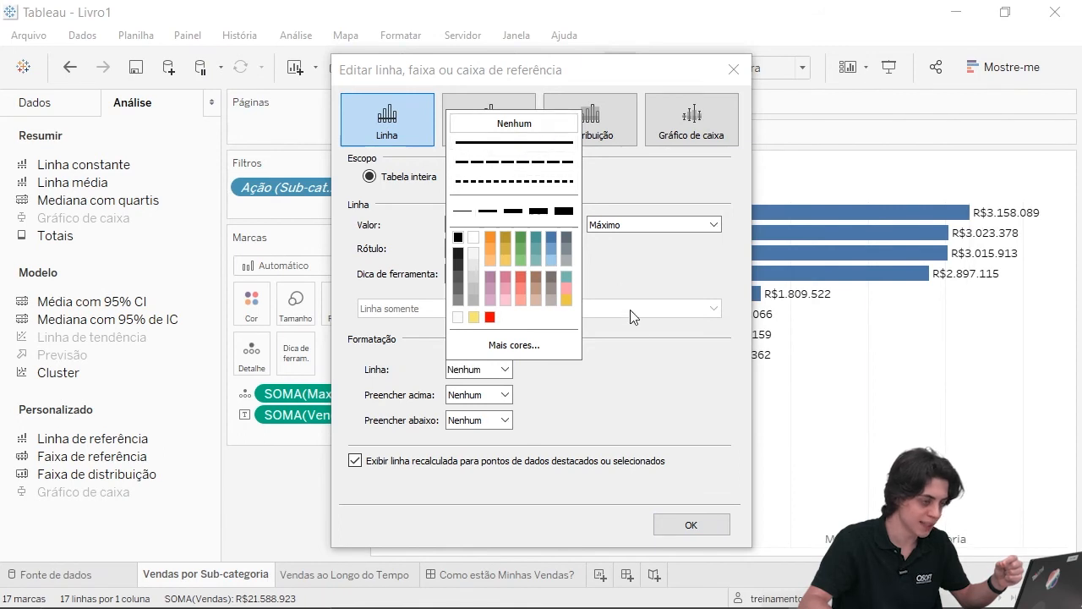
pyautogui.click(631, 350)
pyautogui.click(570, 248)
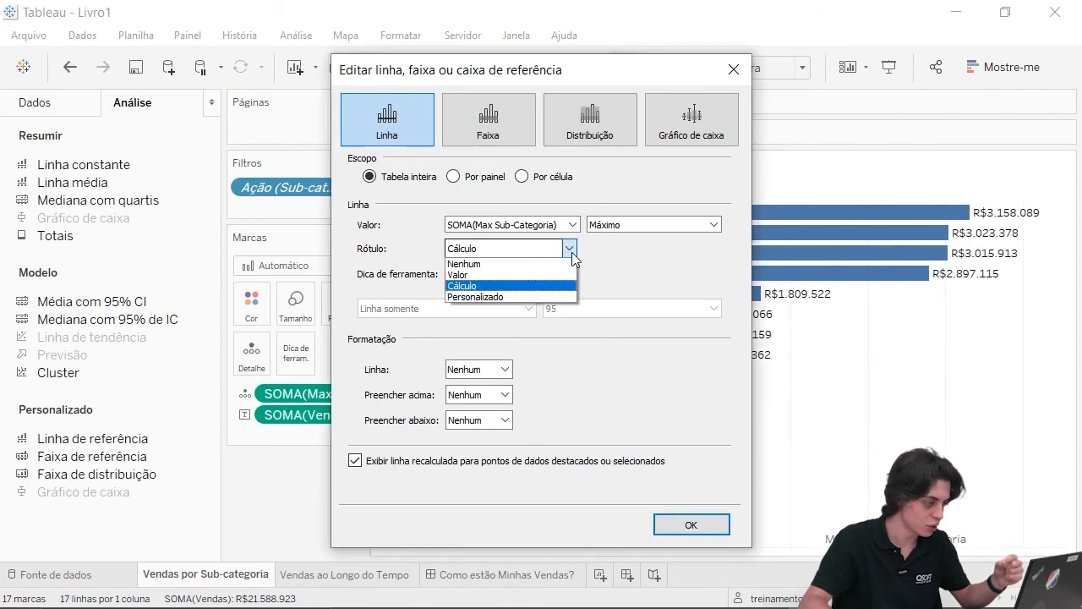
pyautogui.click(572, 264)
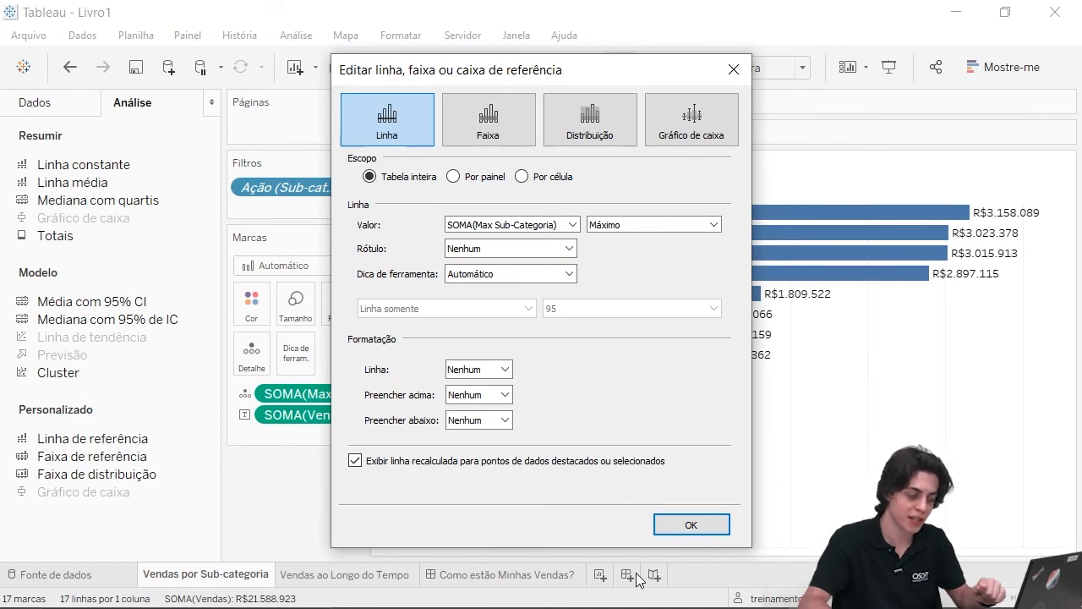
pyautogui.click(691, 524)
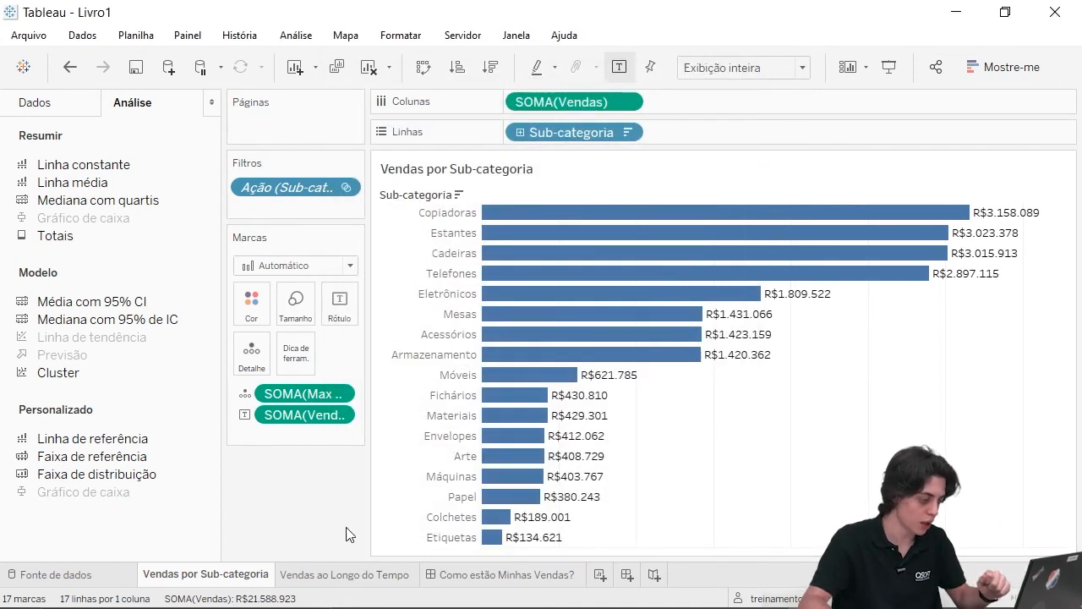
# Step: Test the filter on the Como estão Minhas Vendas? dashboard by selecting Máquinas in Vendas por Sub-categoria
pyautogui.click(482, 577)
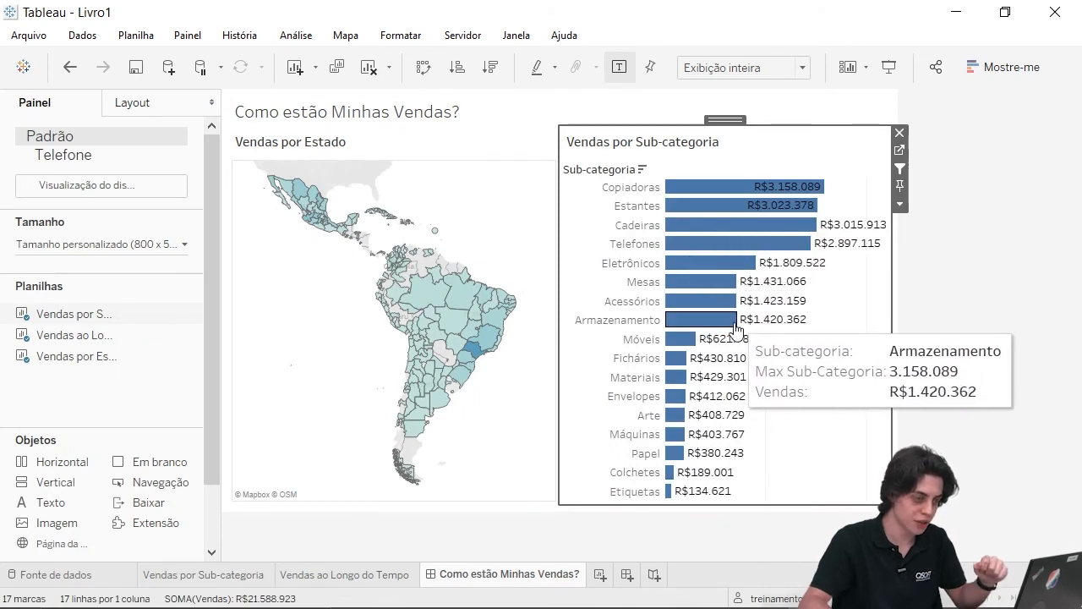
pyautogui.click(677, 433)
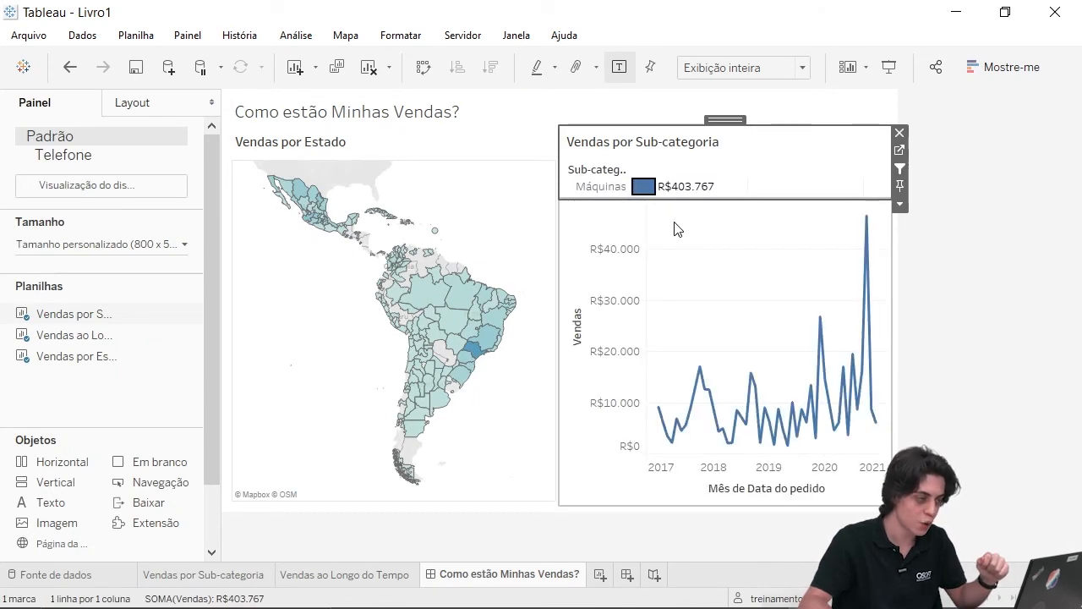
pyautogui.moveTo(649, 192)
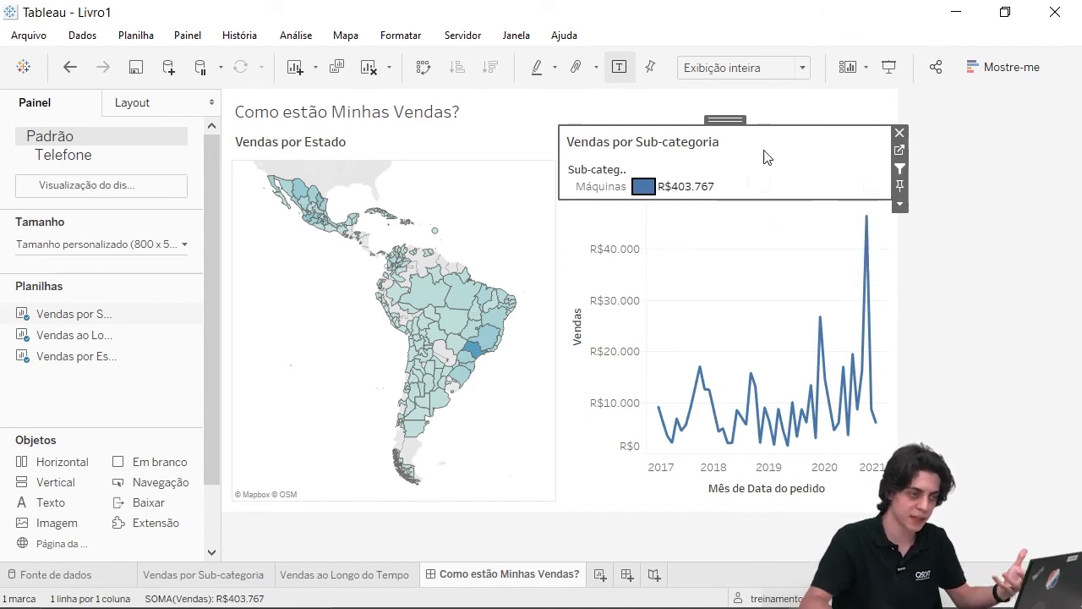
# Step: Show the header of the SOMA(Vendas) axis on the Vendas por Sub-categoria worksheet
pyautogui.click(899, 154)
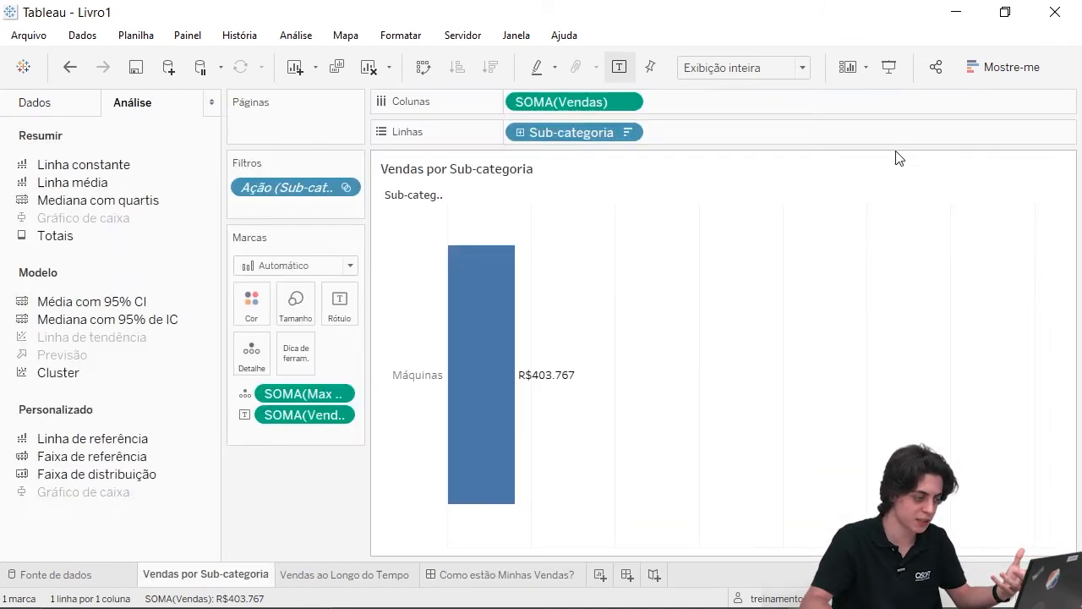
pyautogui.rightClick(594, 106)
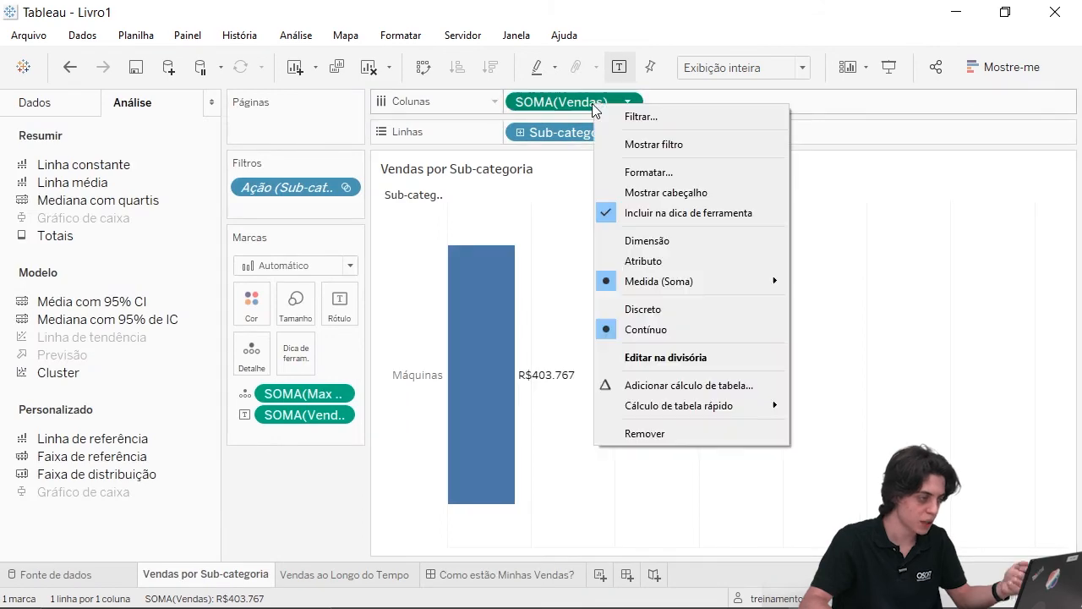
pyautogui.click(698, 196)
# Step: Test the bar scale on the dashboard by clearing the Máquinas selection, selecting Colchetes and clearing it again
pyautogui.click(507, 574)
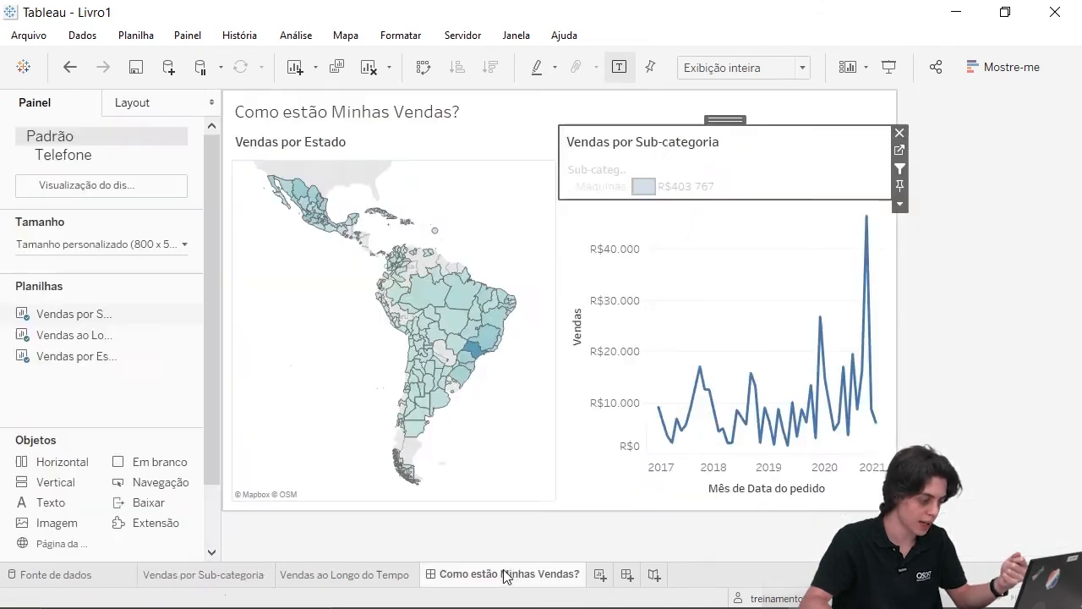
pyautogui.click(642, 201)
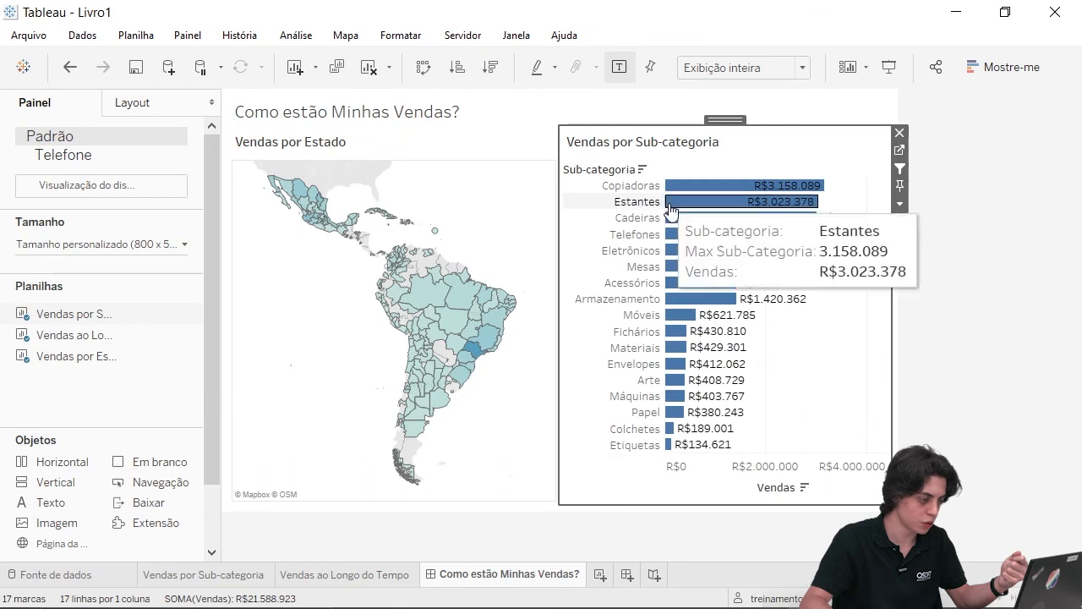
pyautogui.click(674, 432)
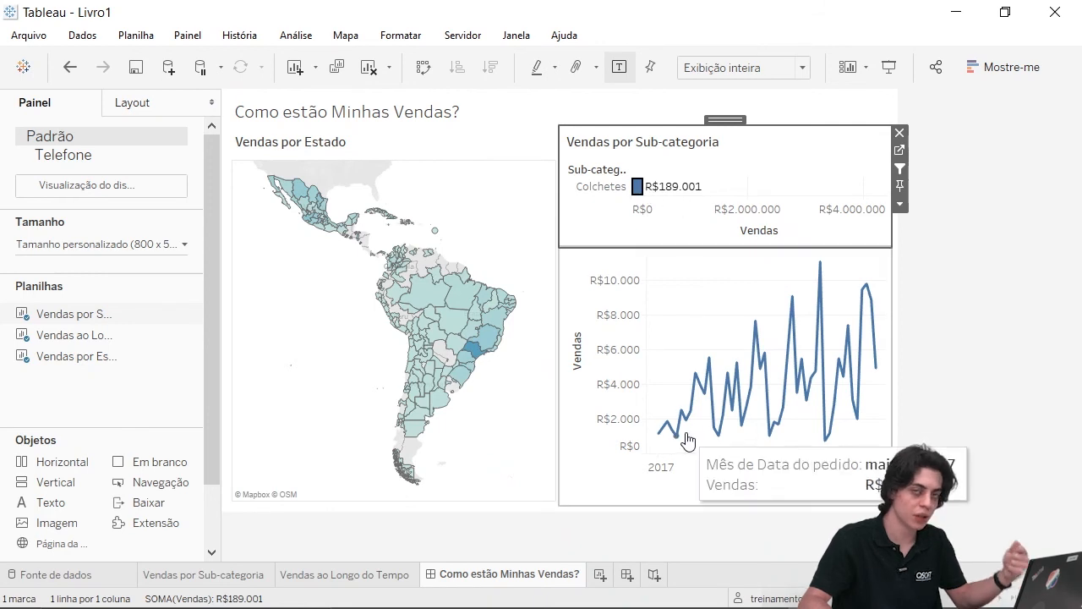
pyautogui.moveTo(687, 432)
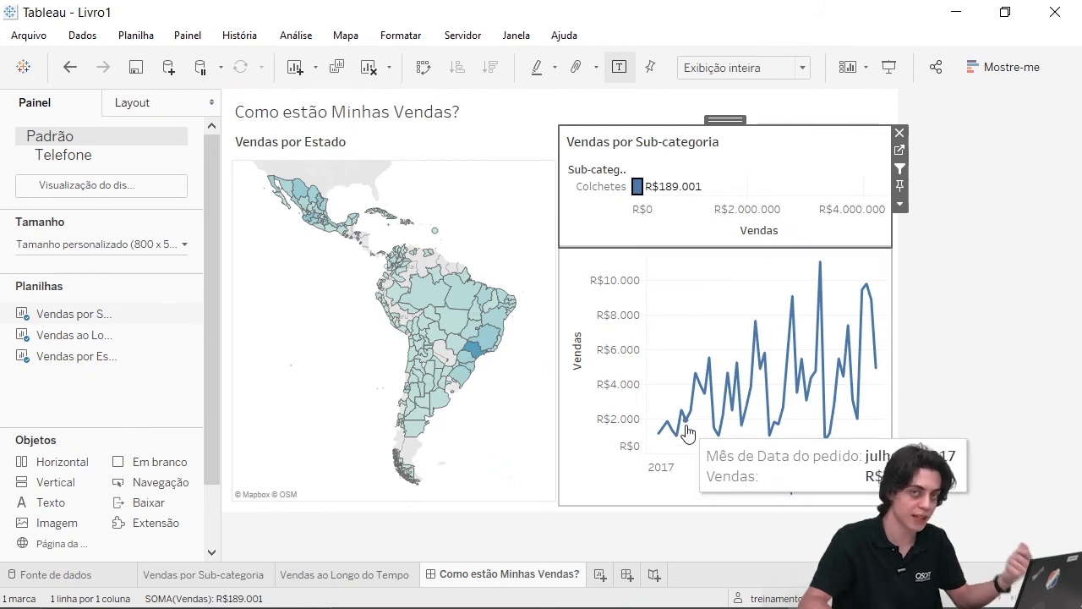
pyautogui.click(639, 187)
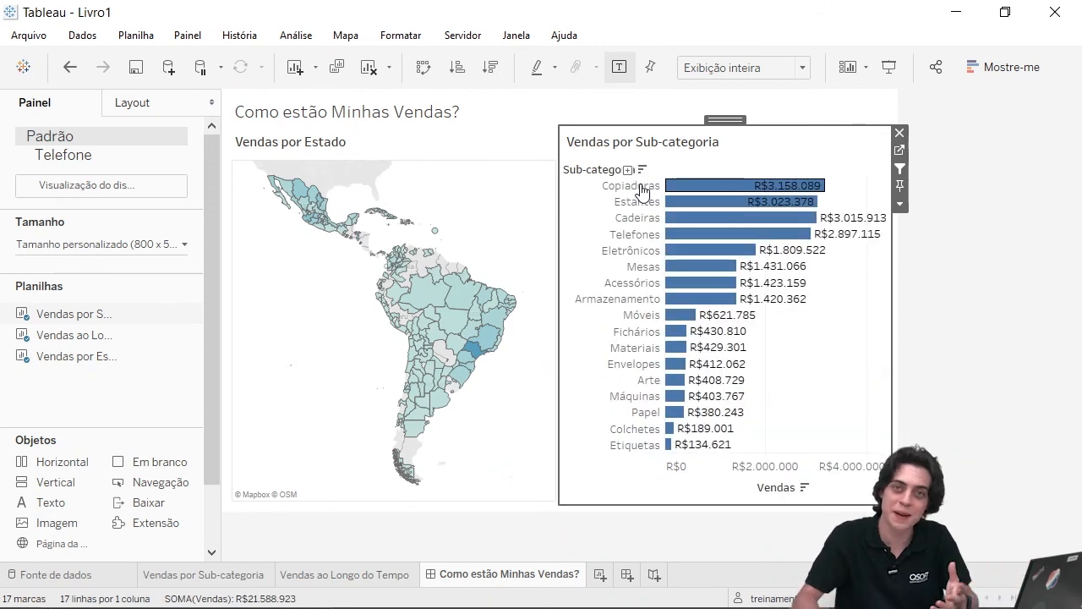